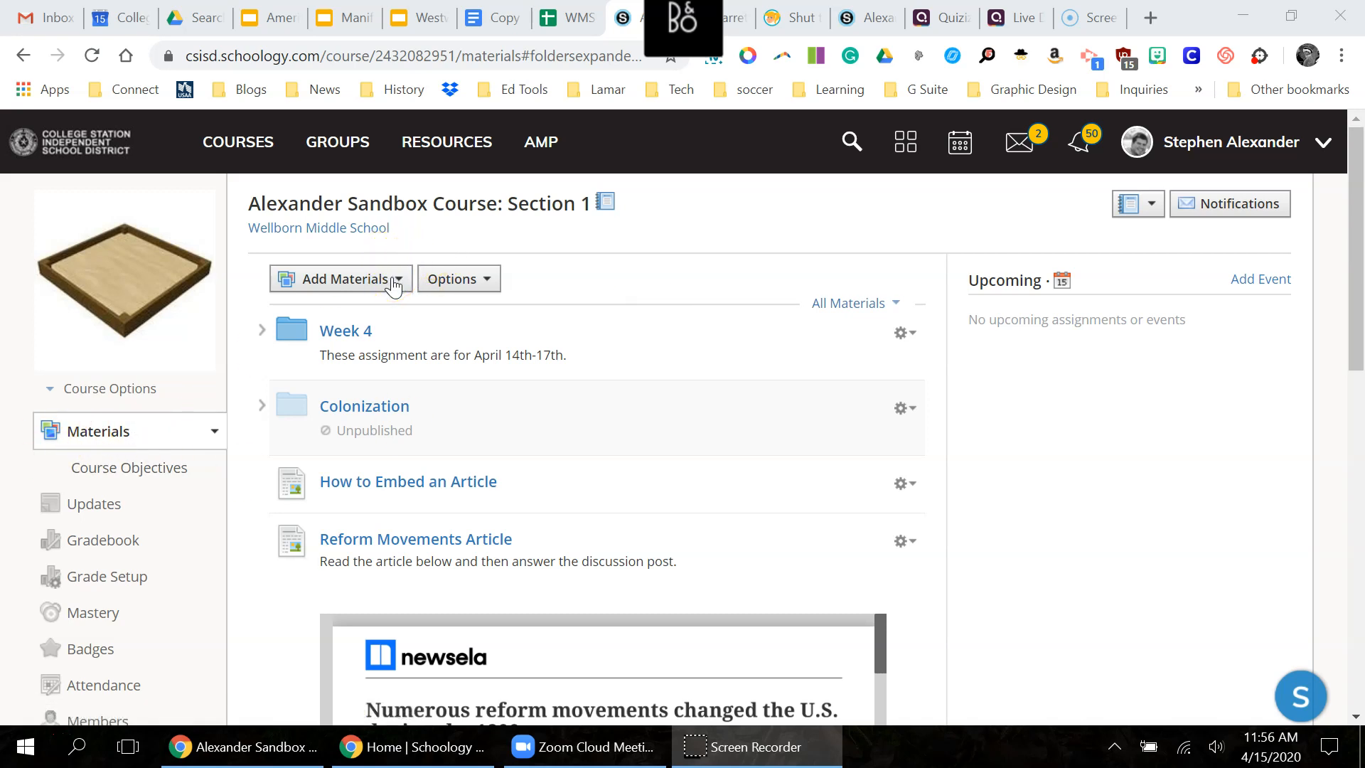
Start a new course assignment named "American Progress" with the description "Detailed instructions."
left_click(394, 281)
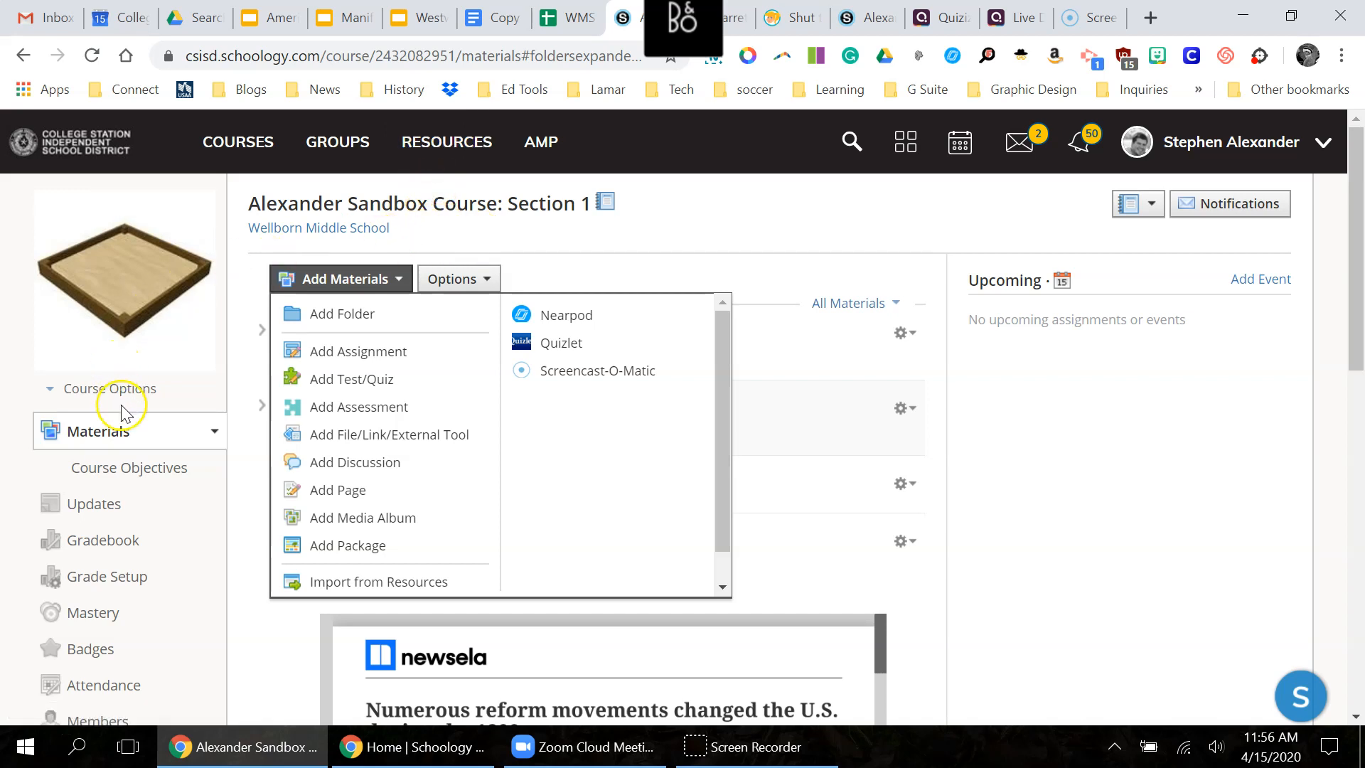
left_click(381, 351)
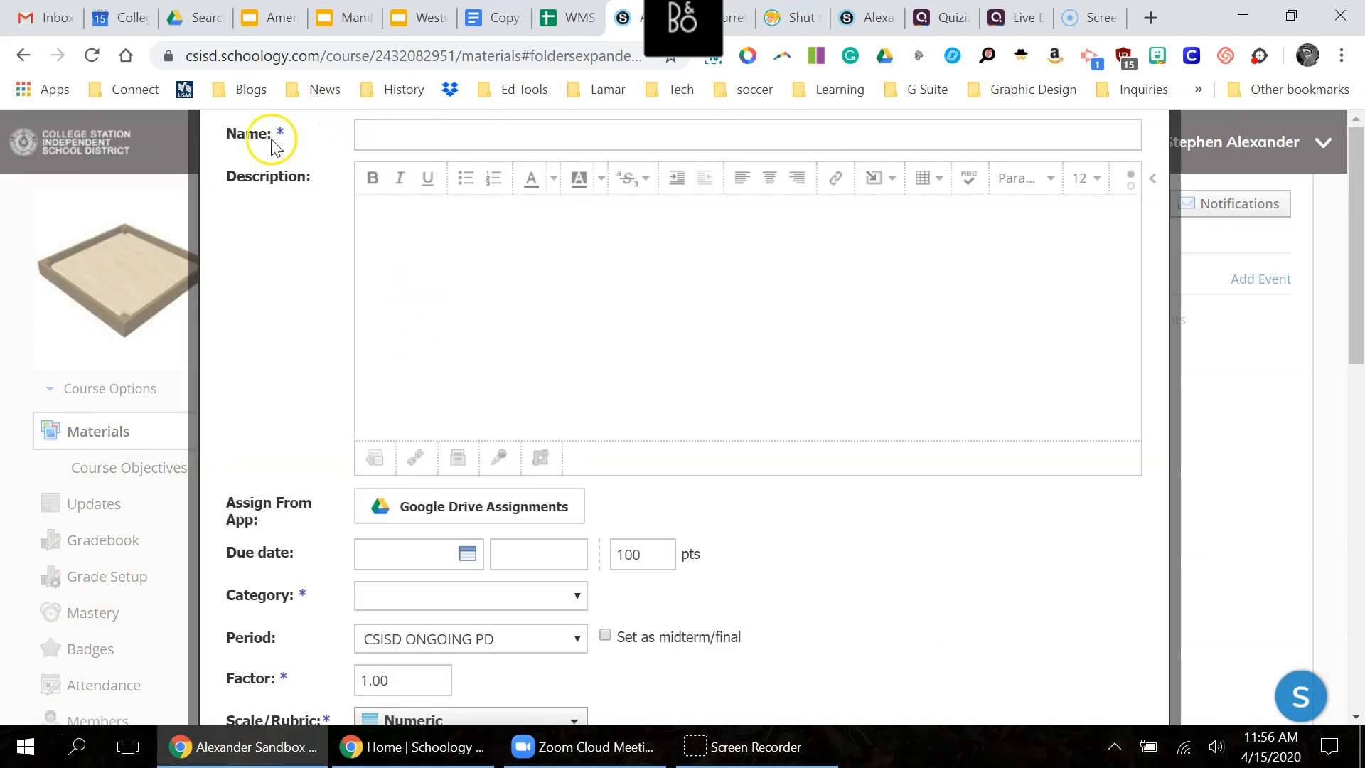
left_click(374, 135)
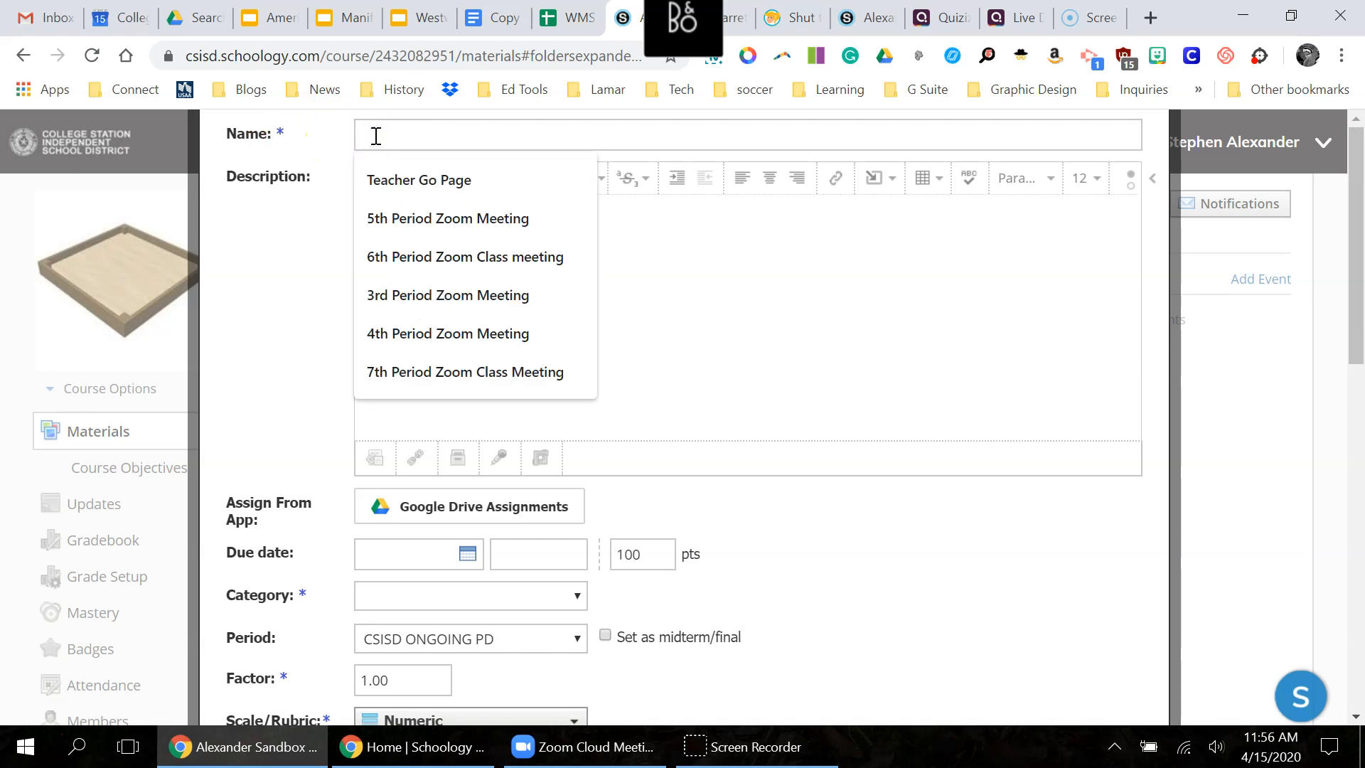
type("am")
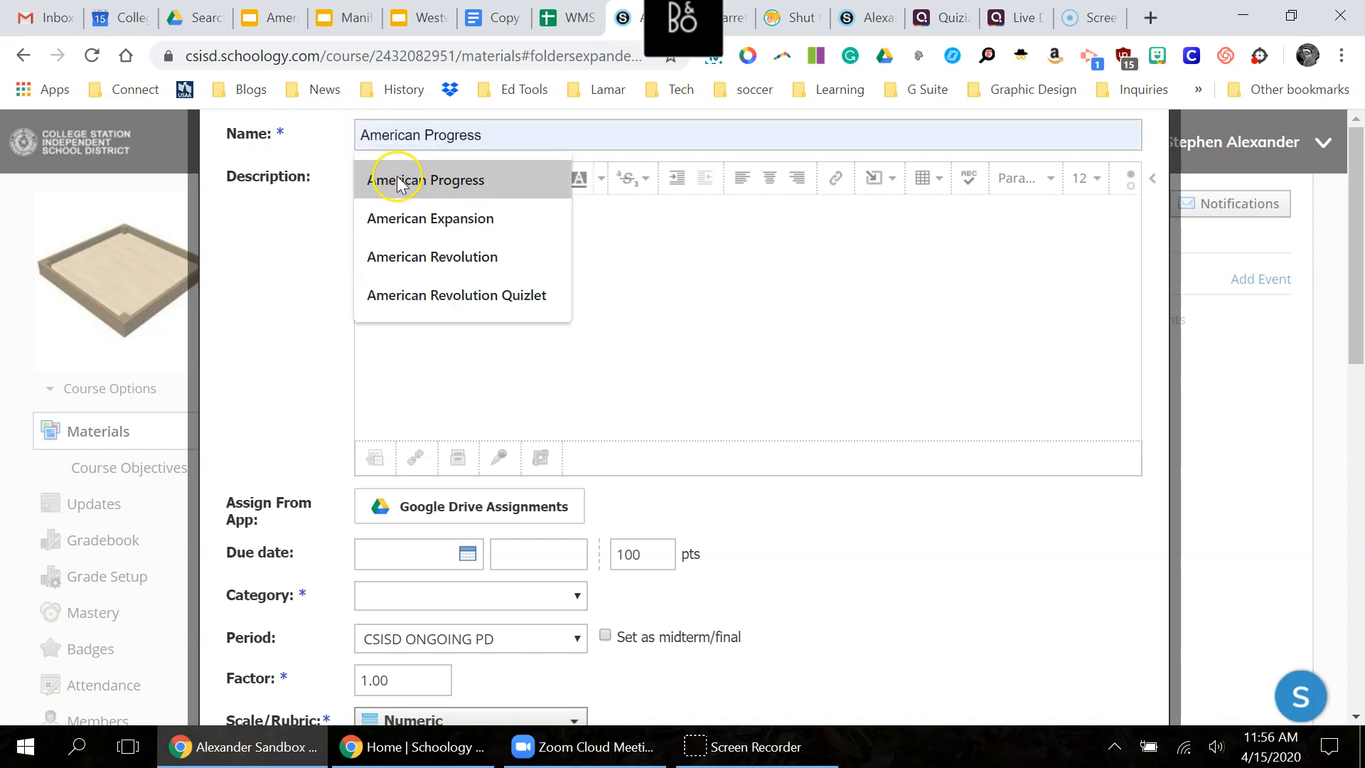
left_click(391, 184)
left_click(395, 207)
type("D")
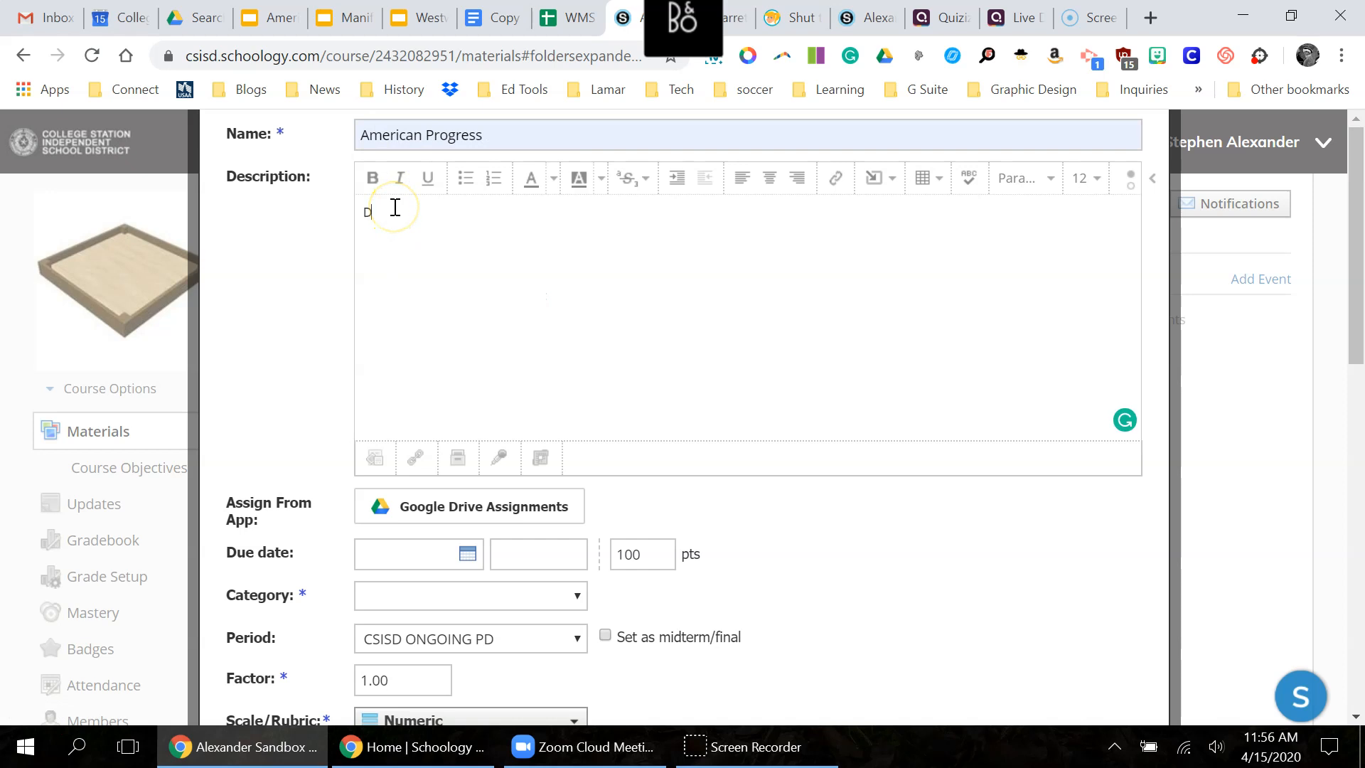
type("etailed instructions.")
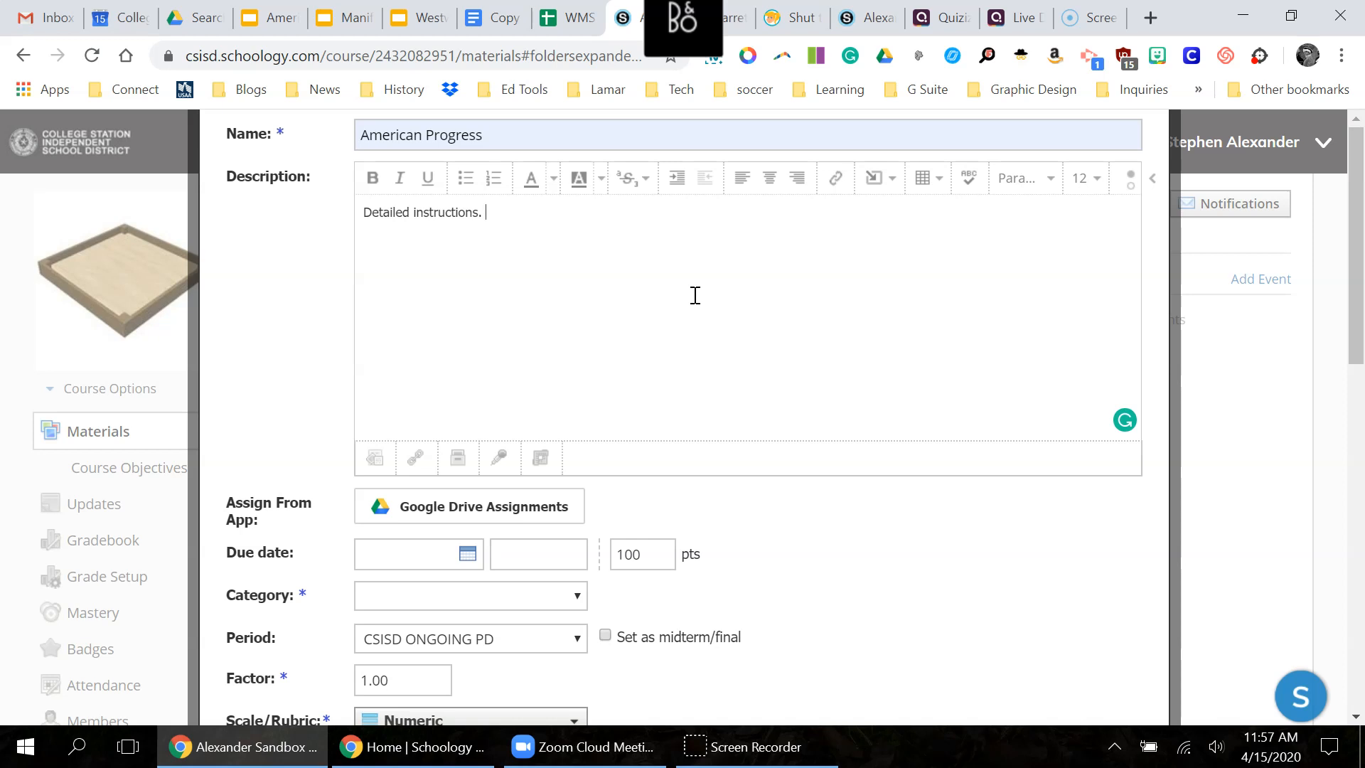
Set the assignment's grading category to Academic Practice
scroll(760, 434, "down", 2)
left_click(529, 467)
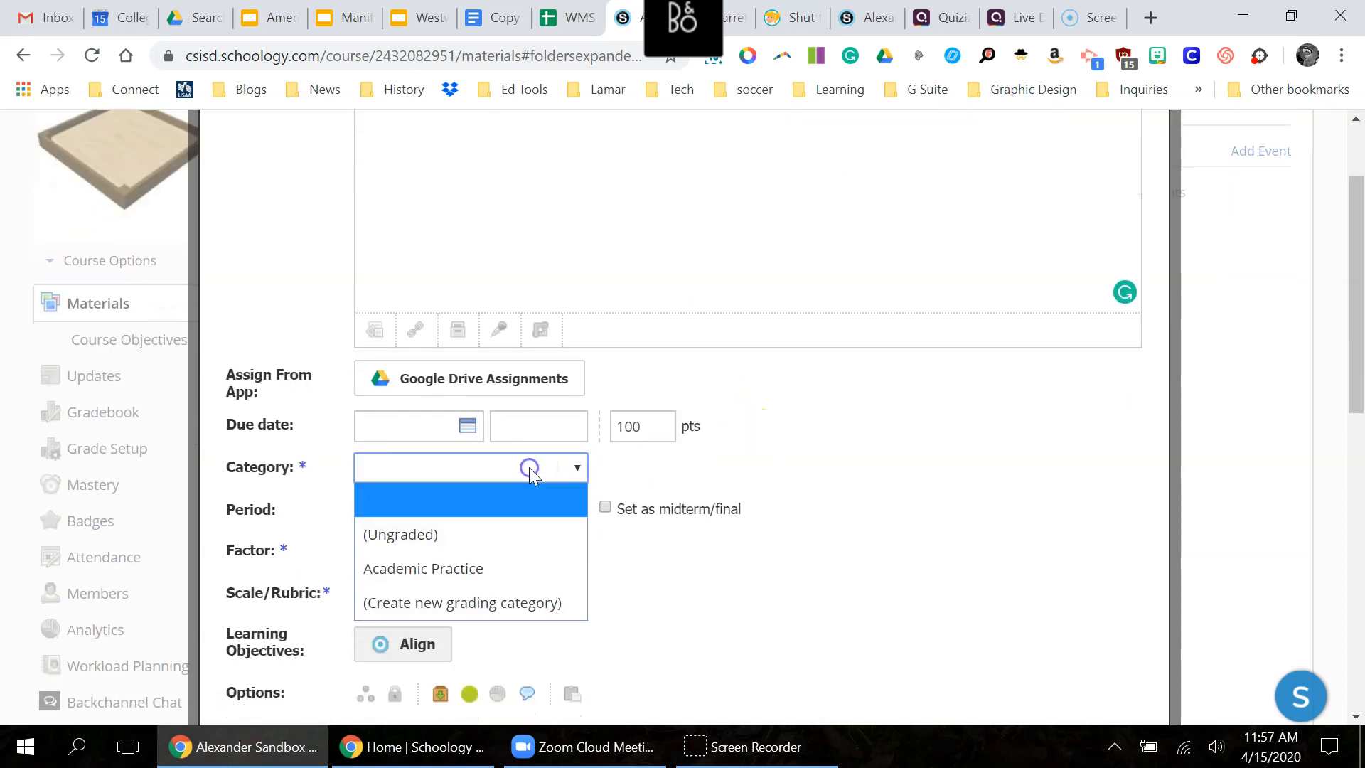
left_click(453, 568)
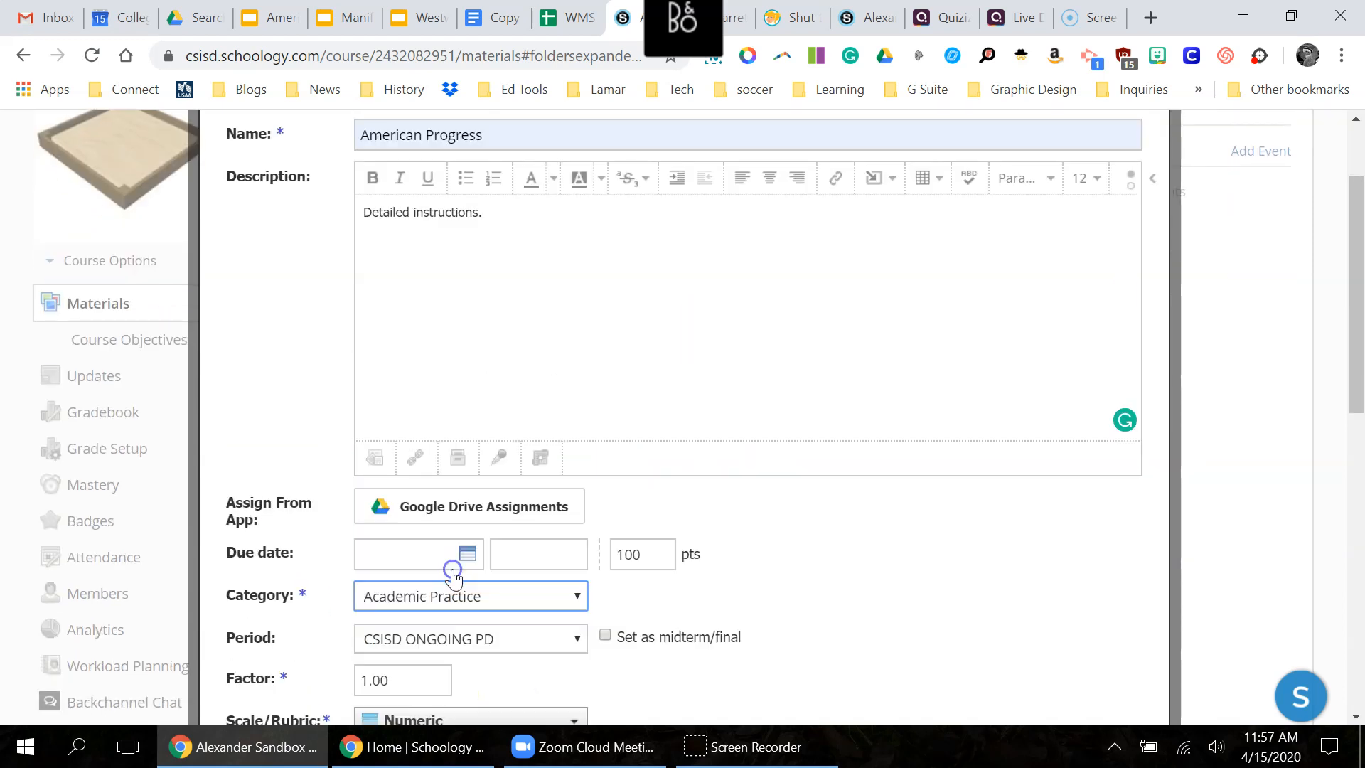
Attach "Copy of American Progress - Manifest Destiny" from Google Drive Assignments and create the assignment
scroll(909, 530, "down", 1)
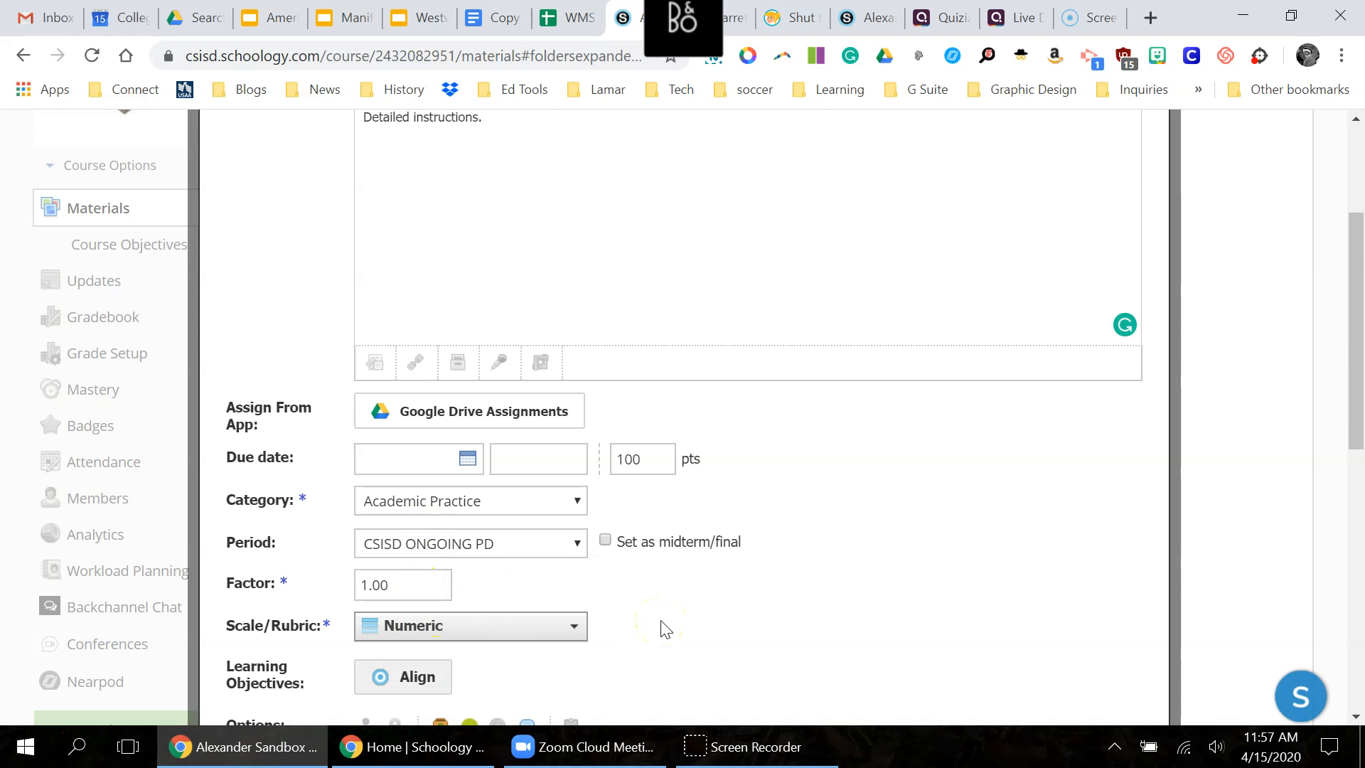
scroll(665, 629, "up", 1)
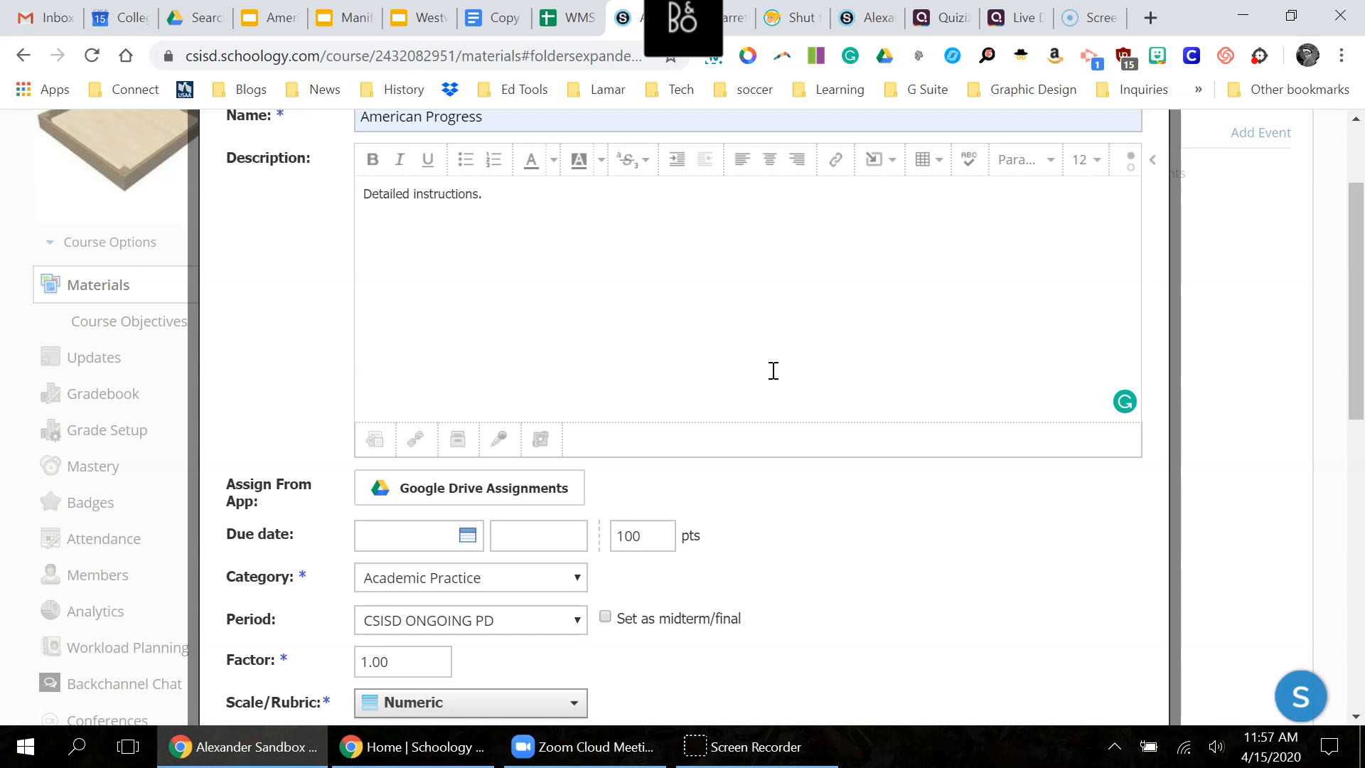
left_click(549, 487)
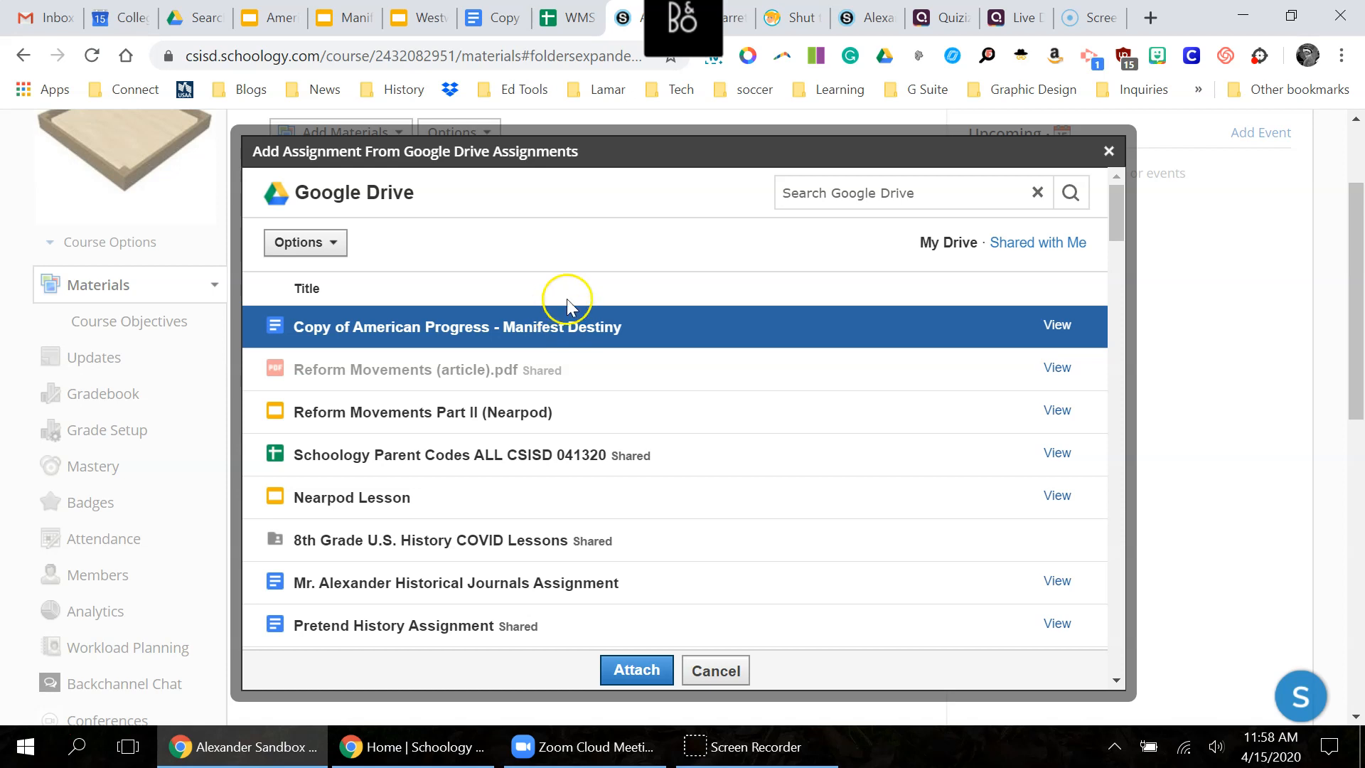
left_click(860, 192)
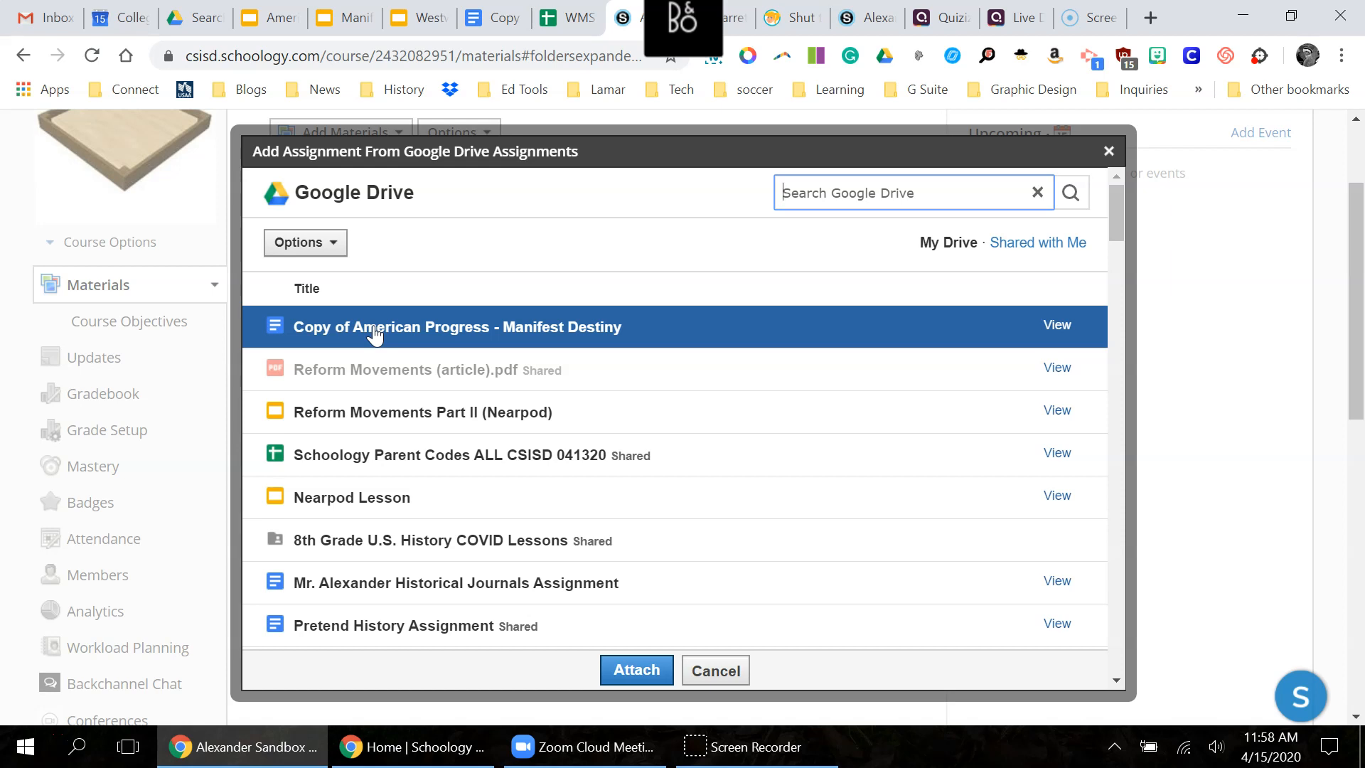
left_click(634, 674)
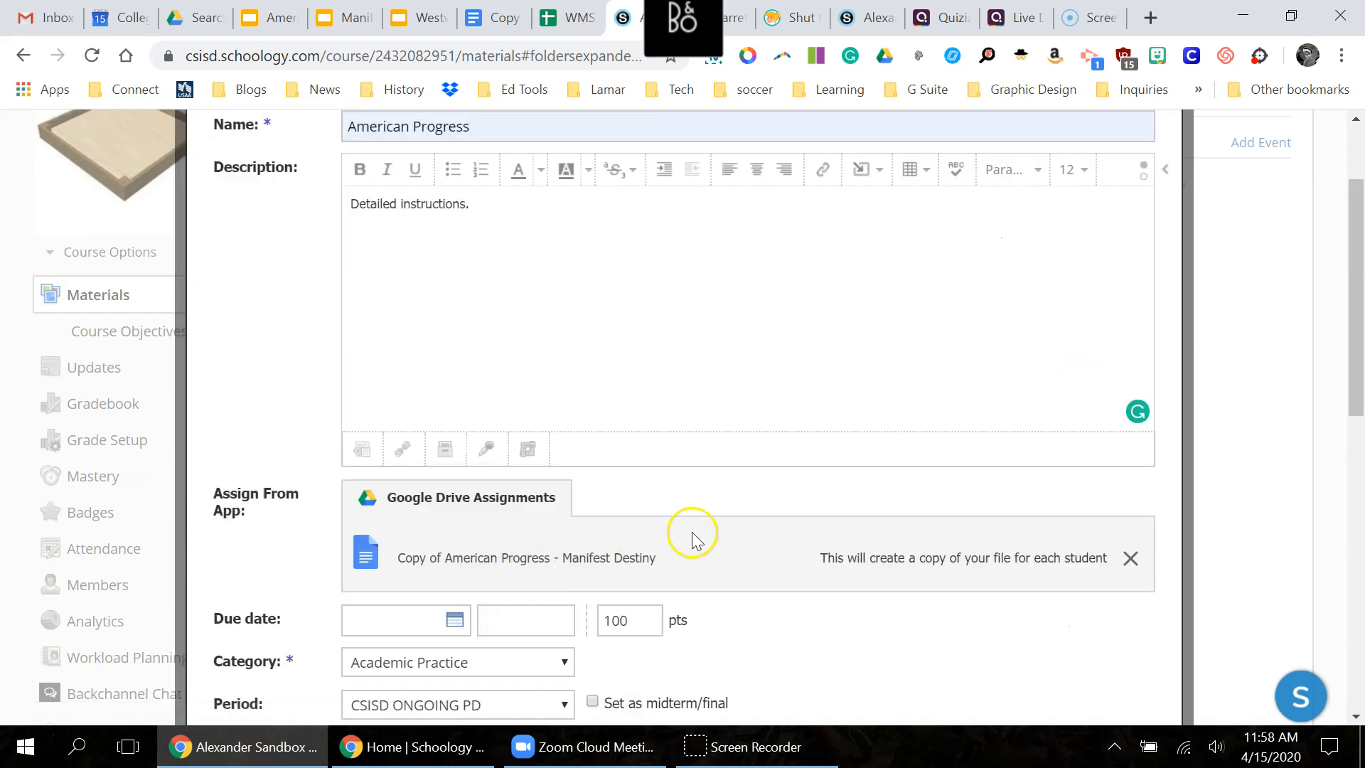
scroll(681, 538, "down", 5)
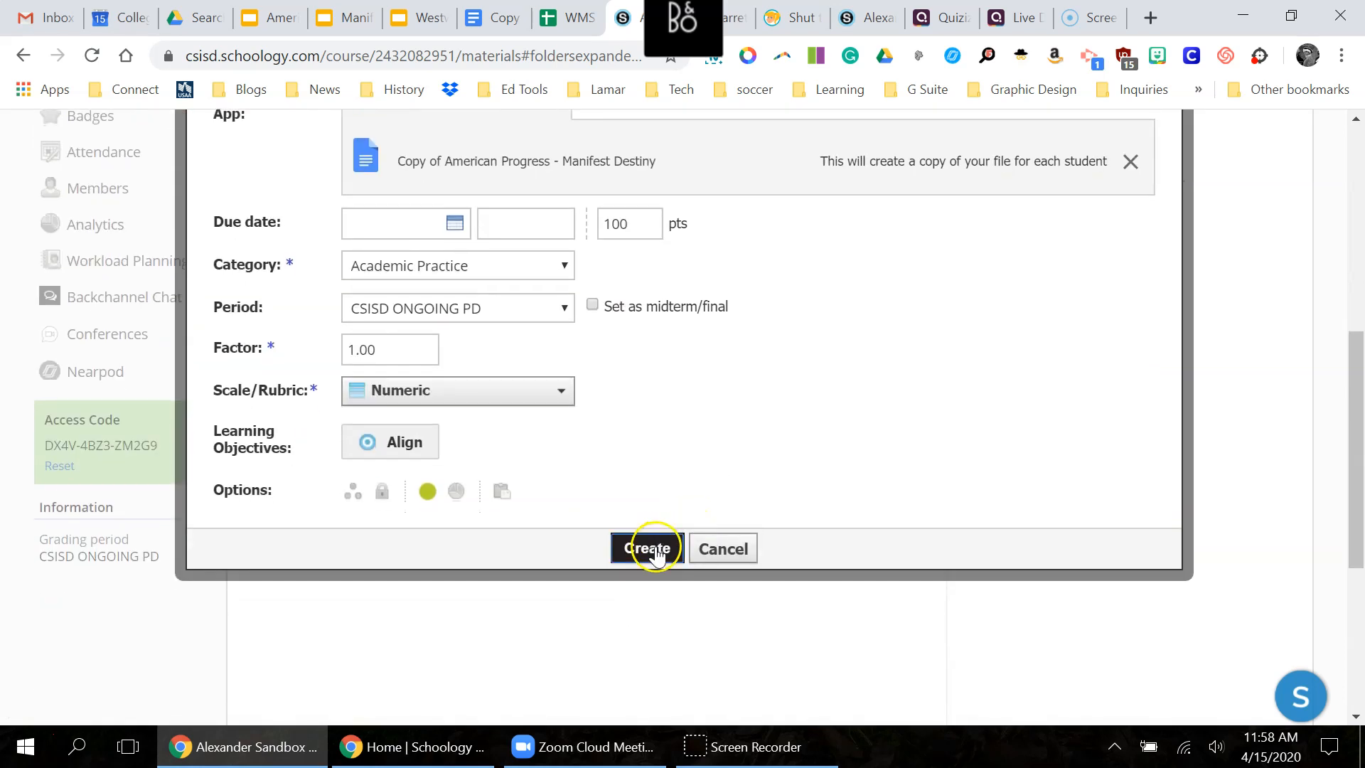
left_click(648, 548)
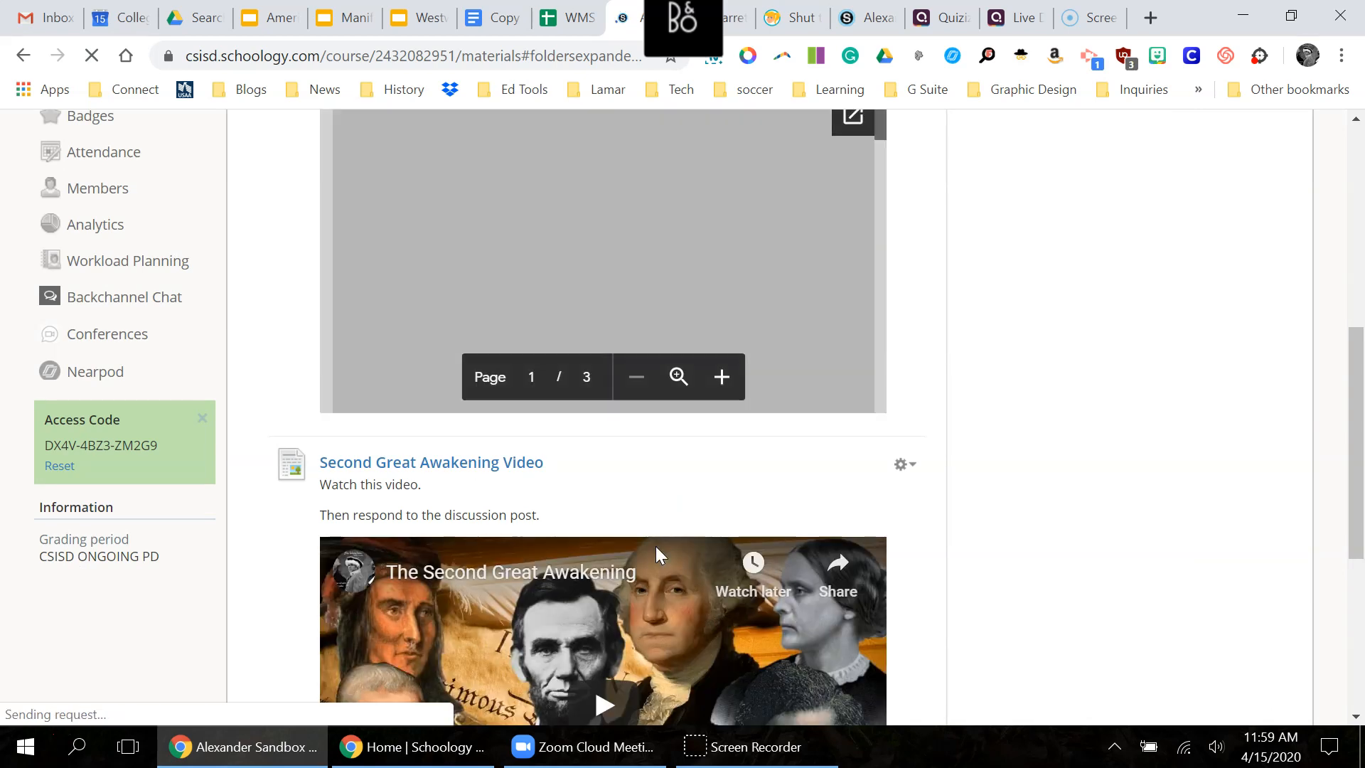
Check the new American Progress assignment's In Progress and Submissions views and return to the course materials
scroll(991, 481, "down", 6)
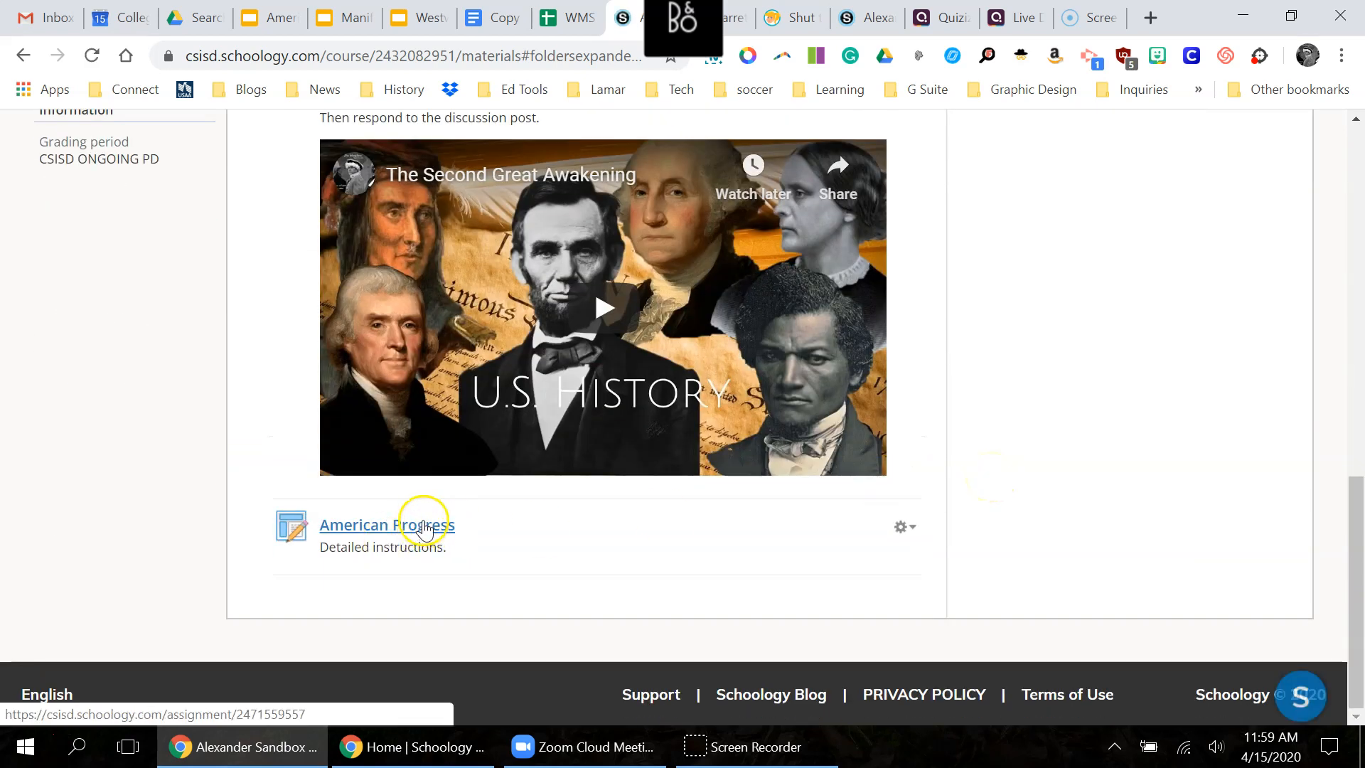
left_click(424, 528)
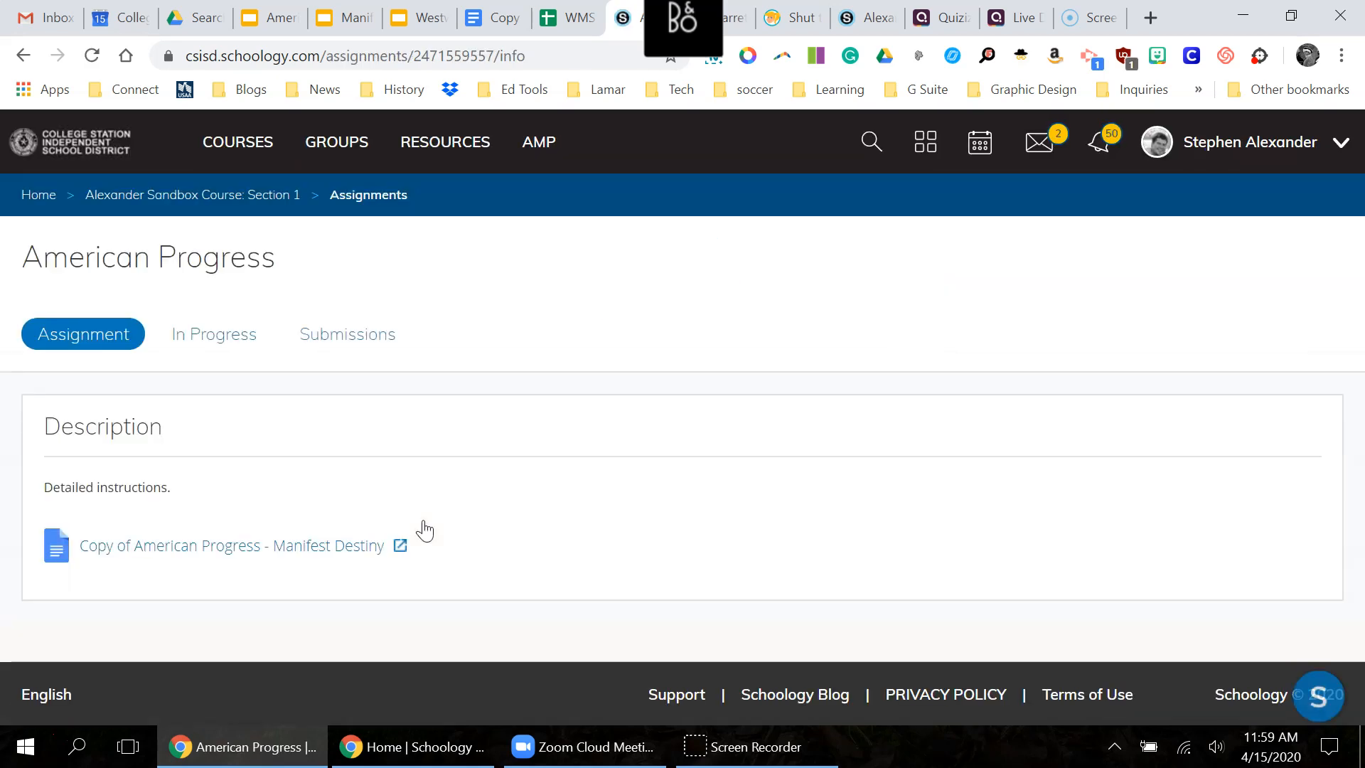
left_click(212, 347)
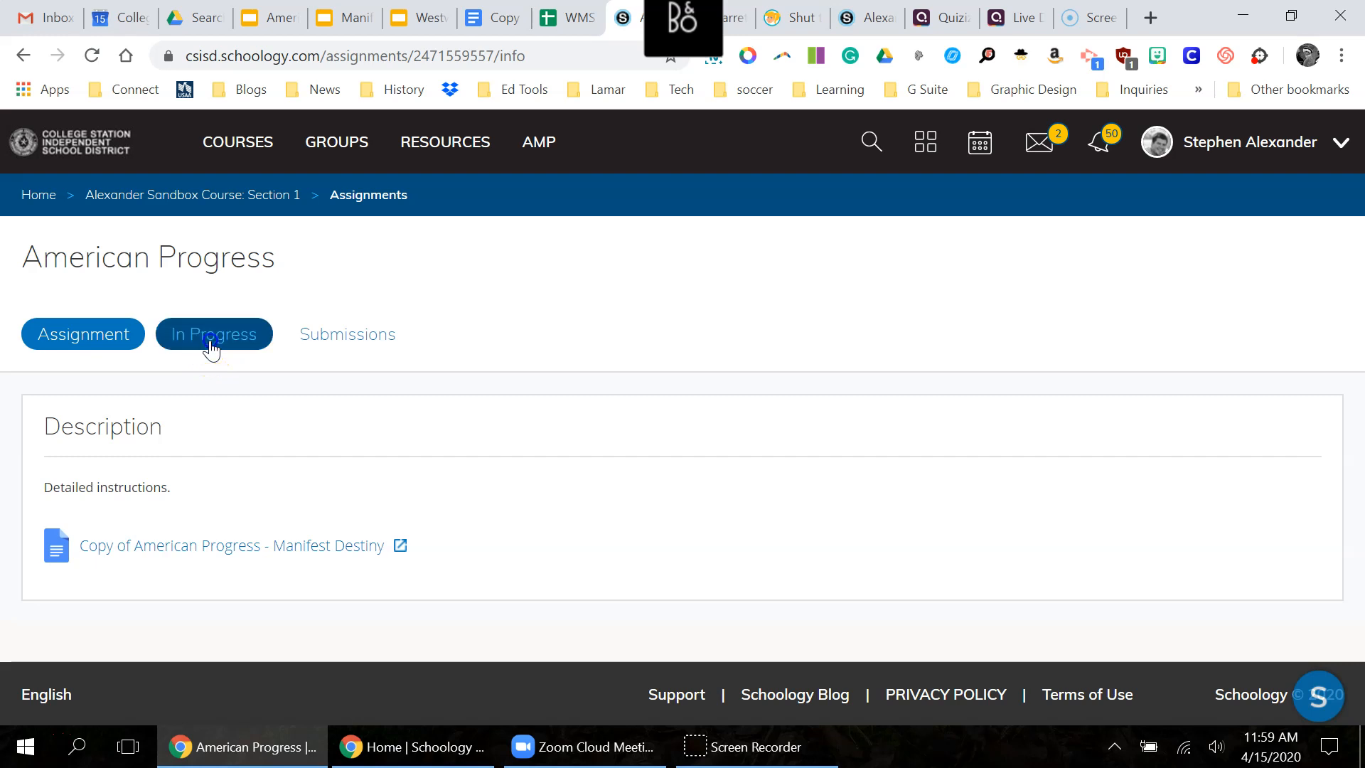
left_click(341, 333)
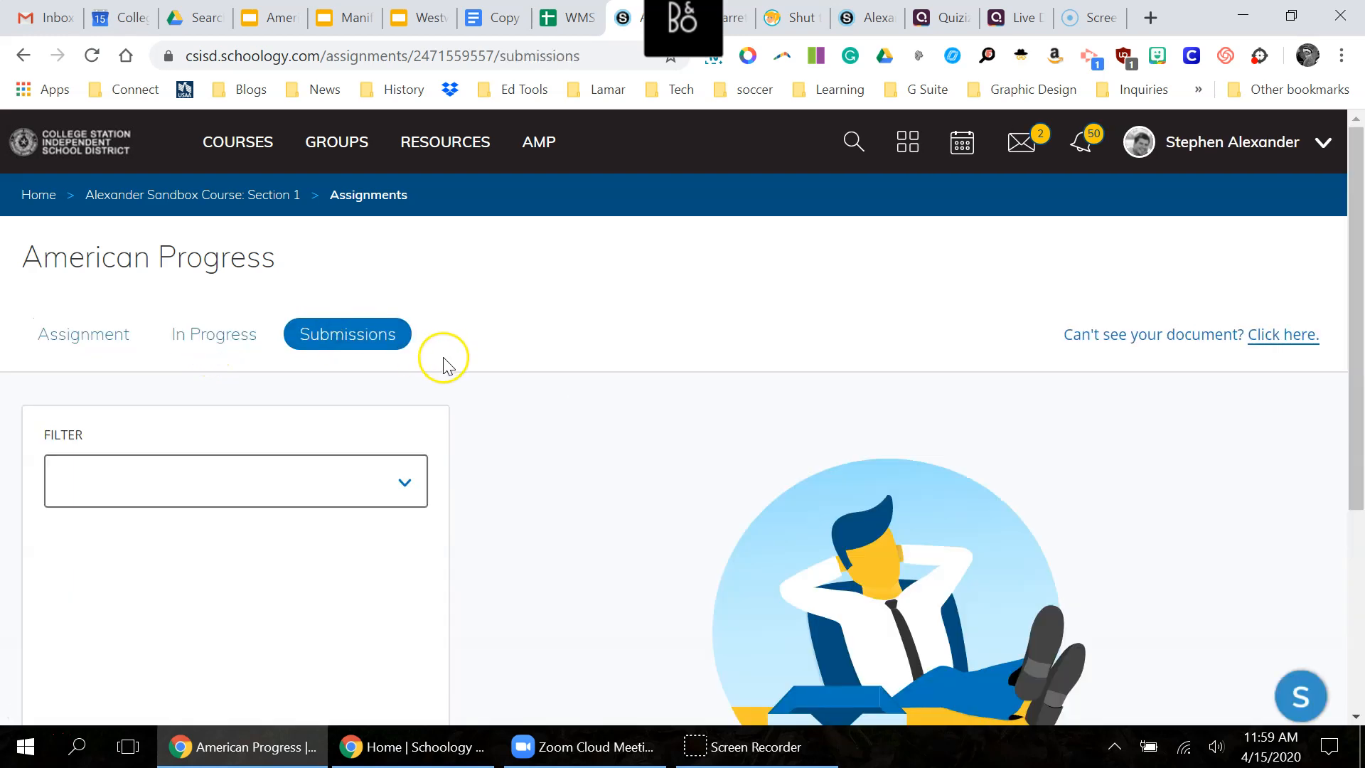
left_click(184, 339)
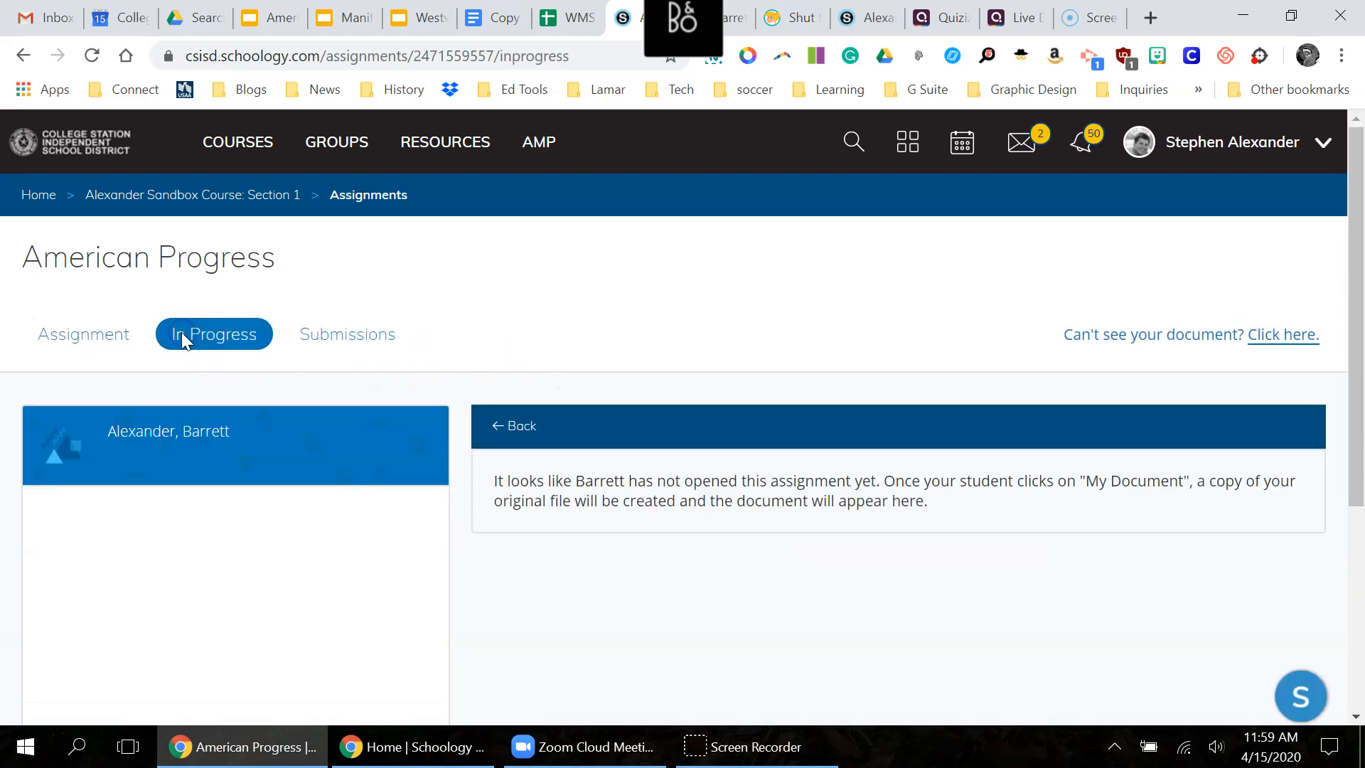
left_click(89, 334)
left_click(669, 334)
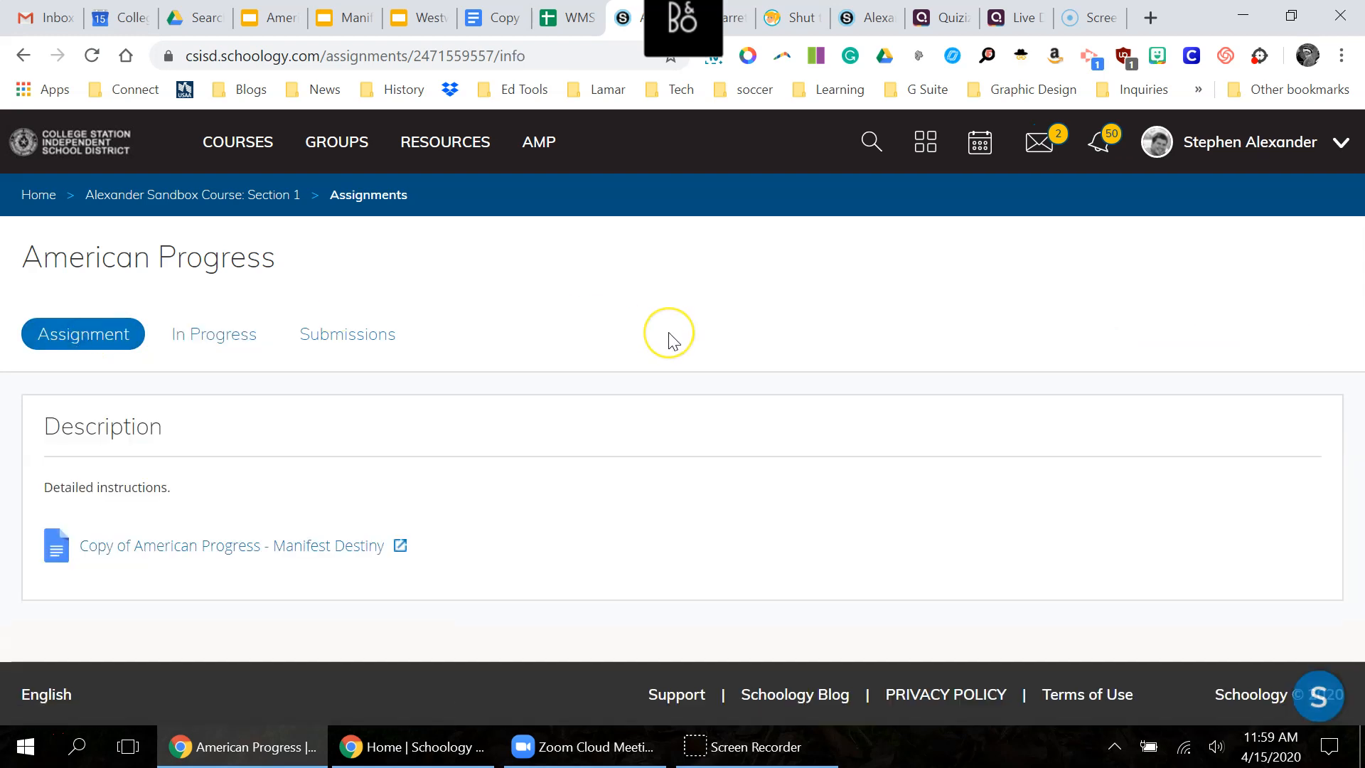
left_click(257, 195)
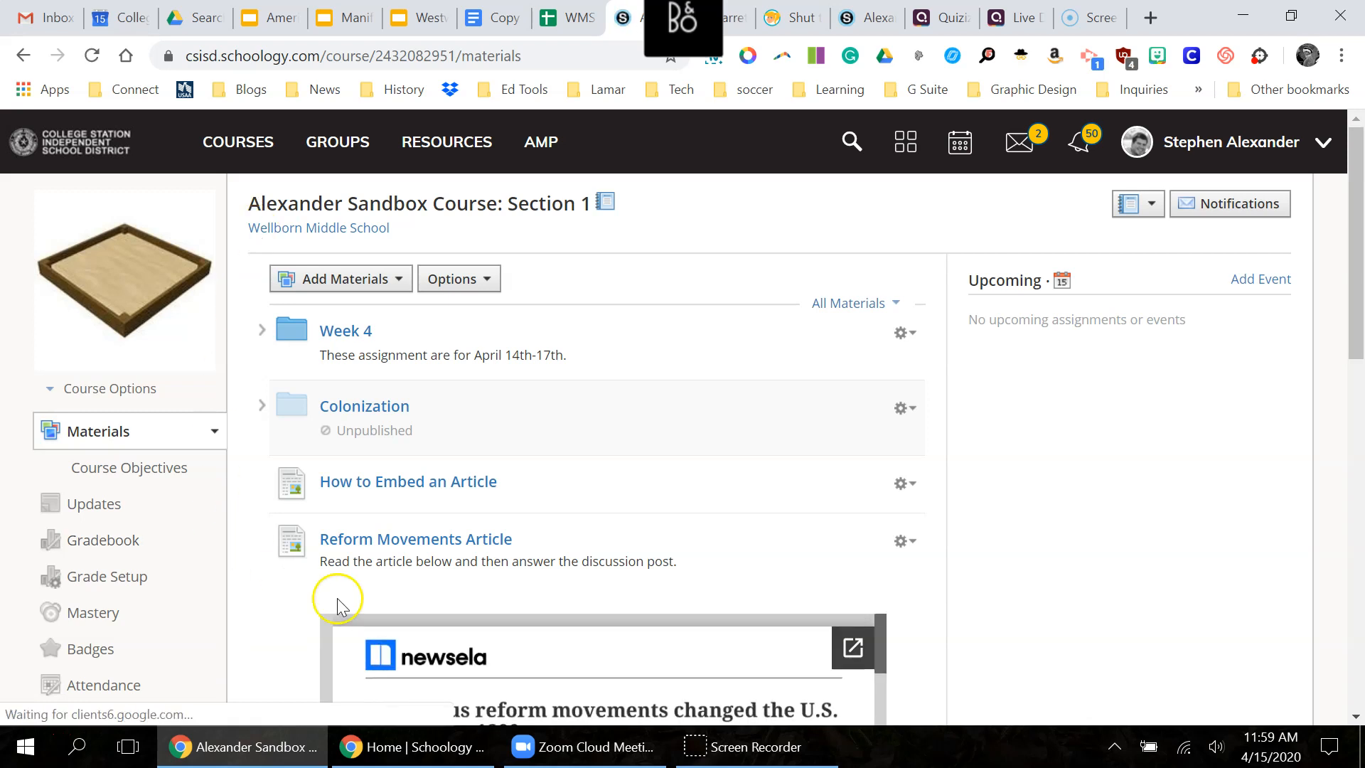
Switch to the student's incognito Chrome window and open My Document for the sandbox course's American Progress assignment
left_click(422, 752)
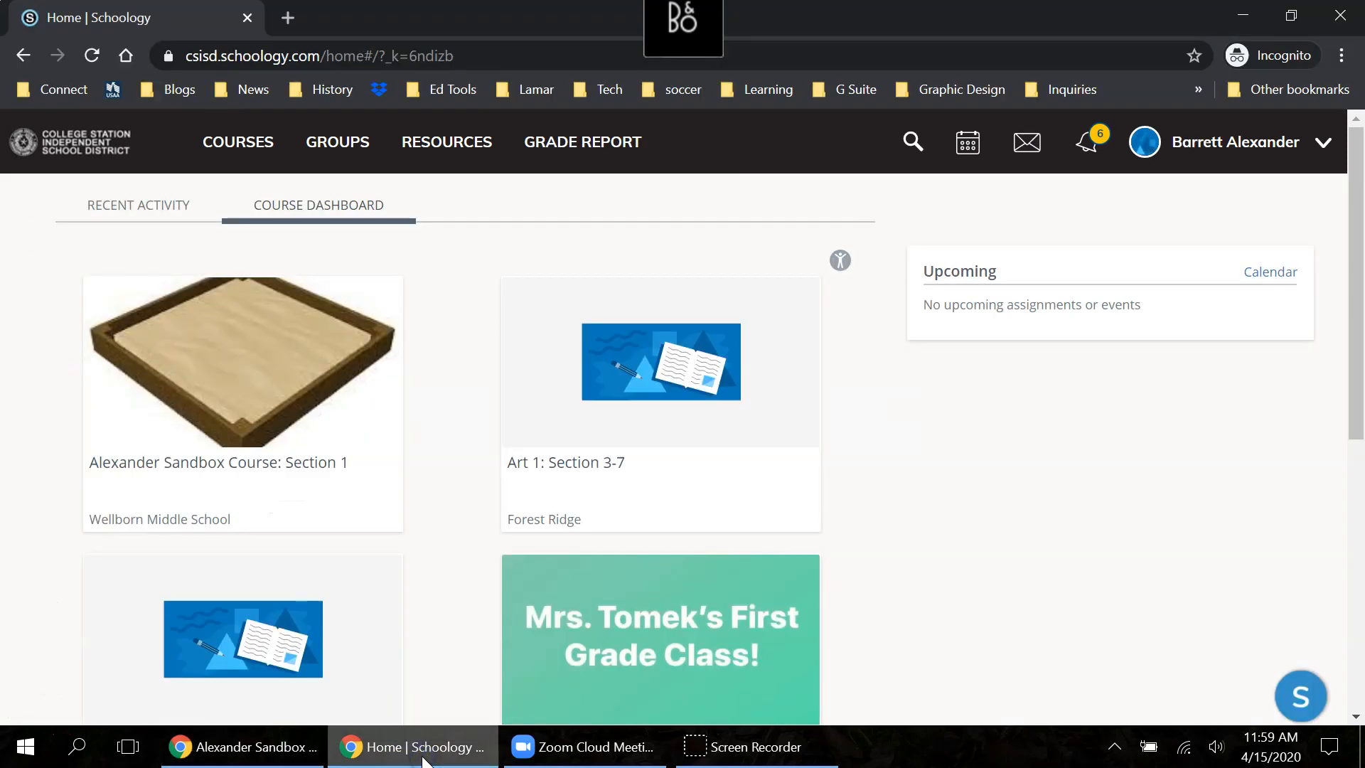
left_click(271, 470)
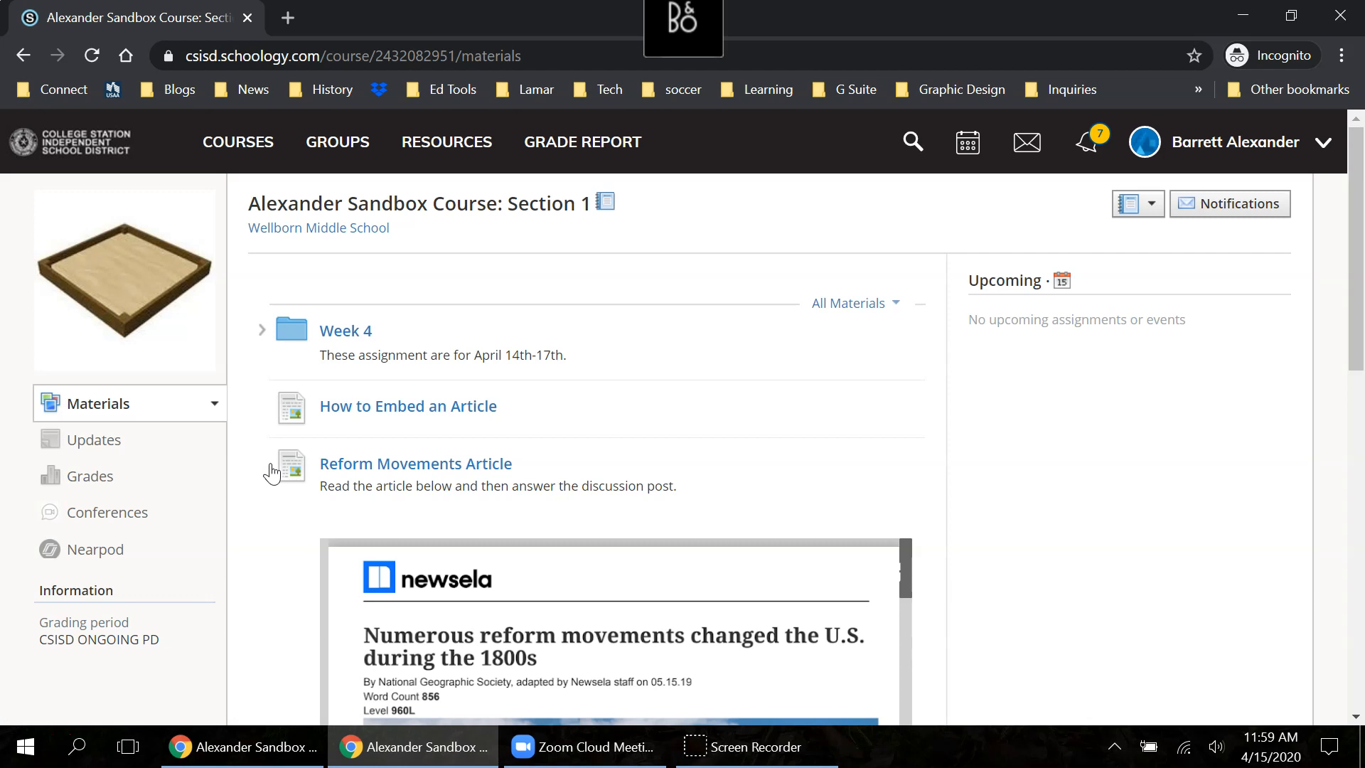
scroll(271, 471, "down", 13)
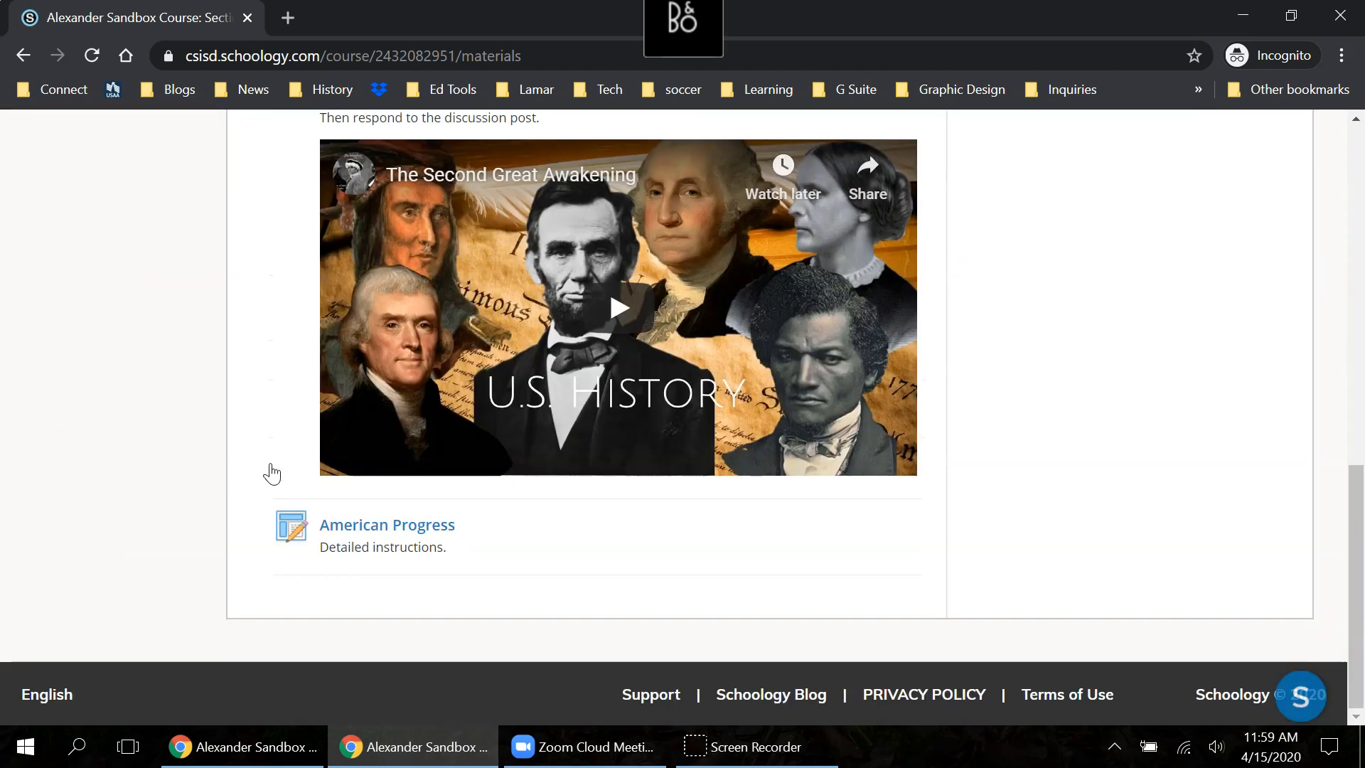
left_click(360, 525)
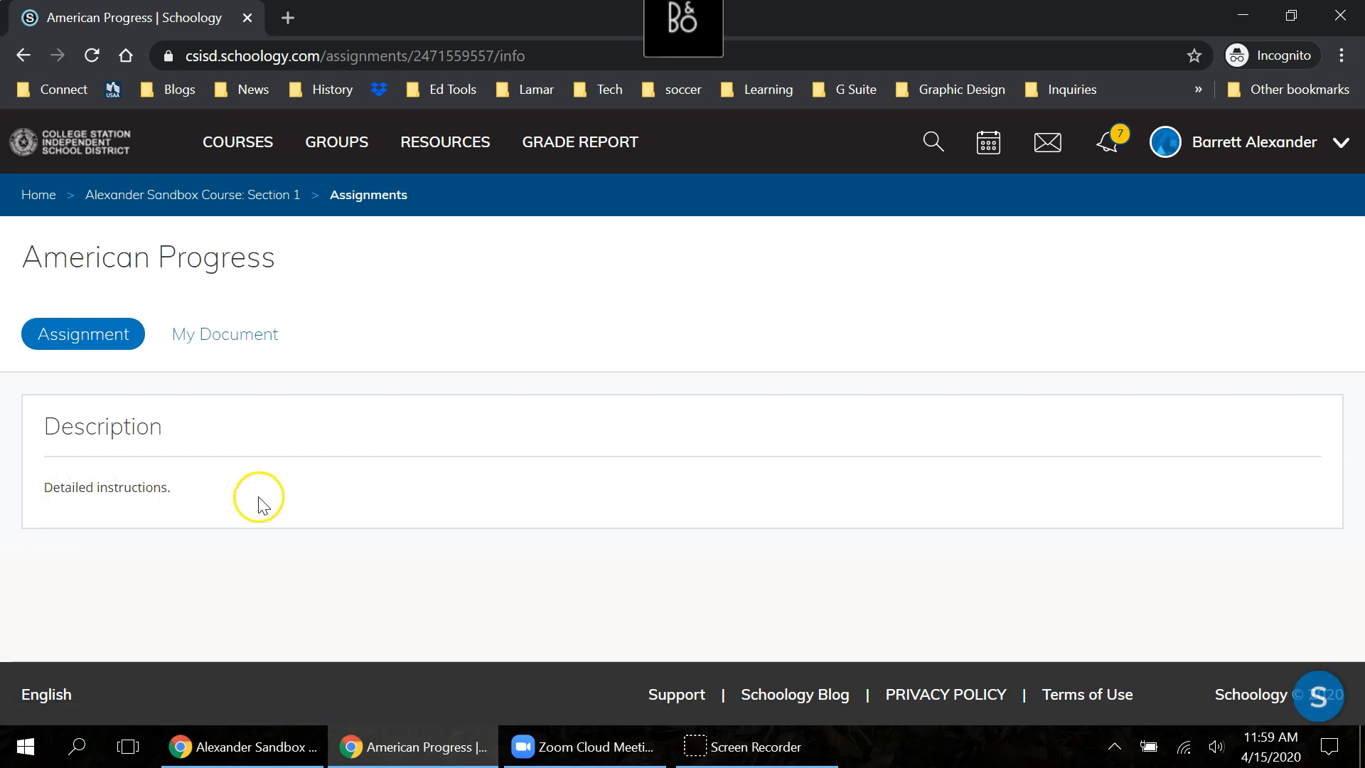
left_click(228, 331)
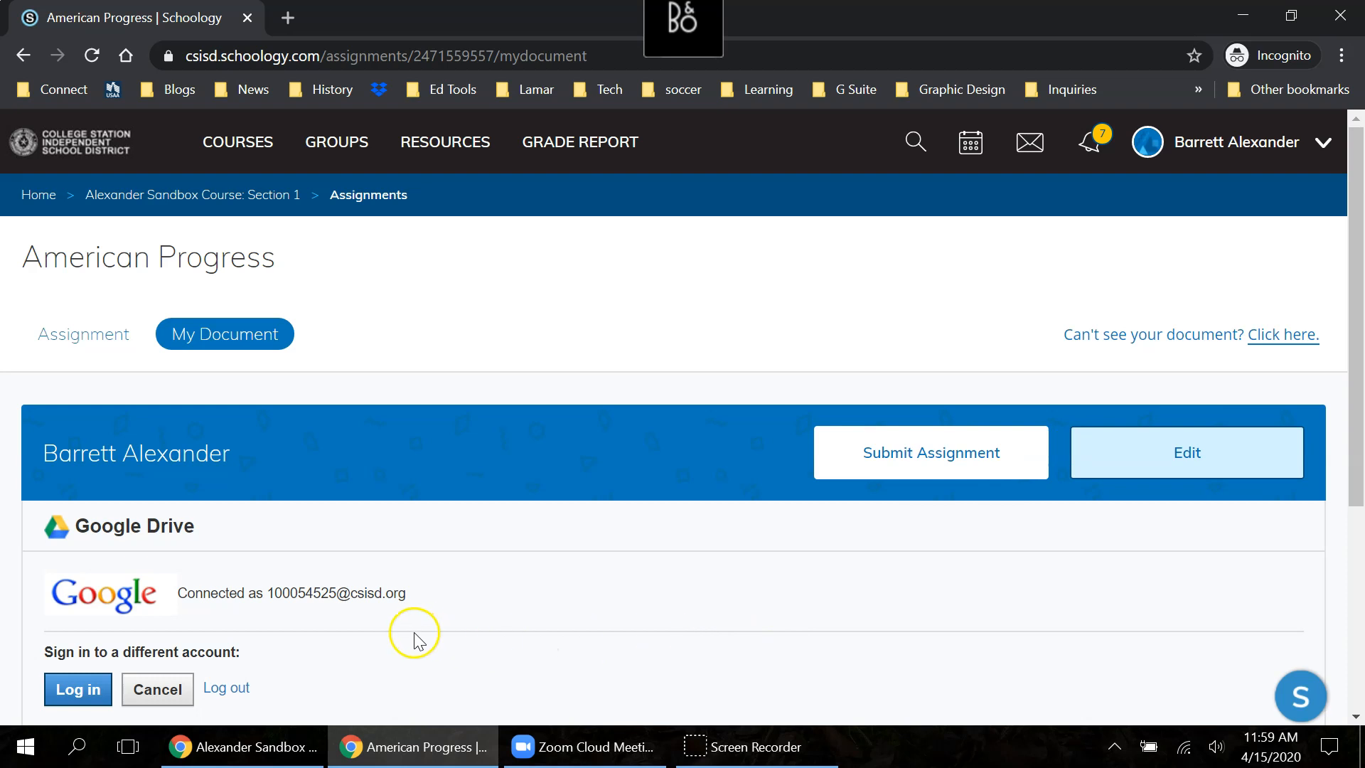
Sign in to the student's Google account with the account password and allow Schoology to access its Drive files
scroll(254, 643, "down", 1)
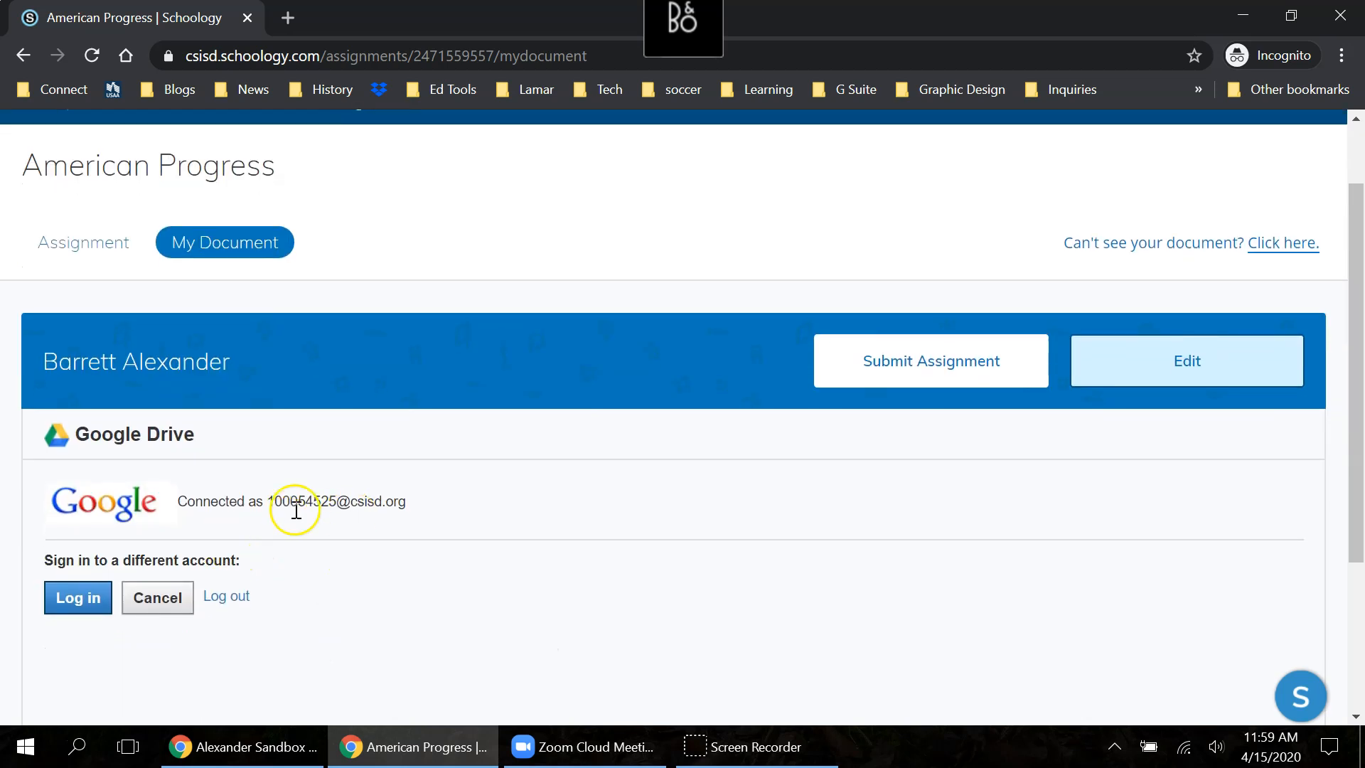
left_click(82, 600)
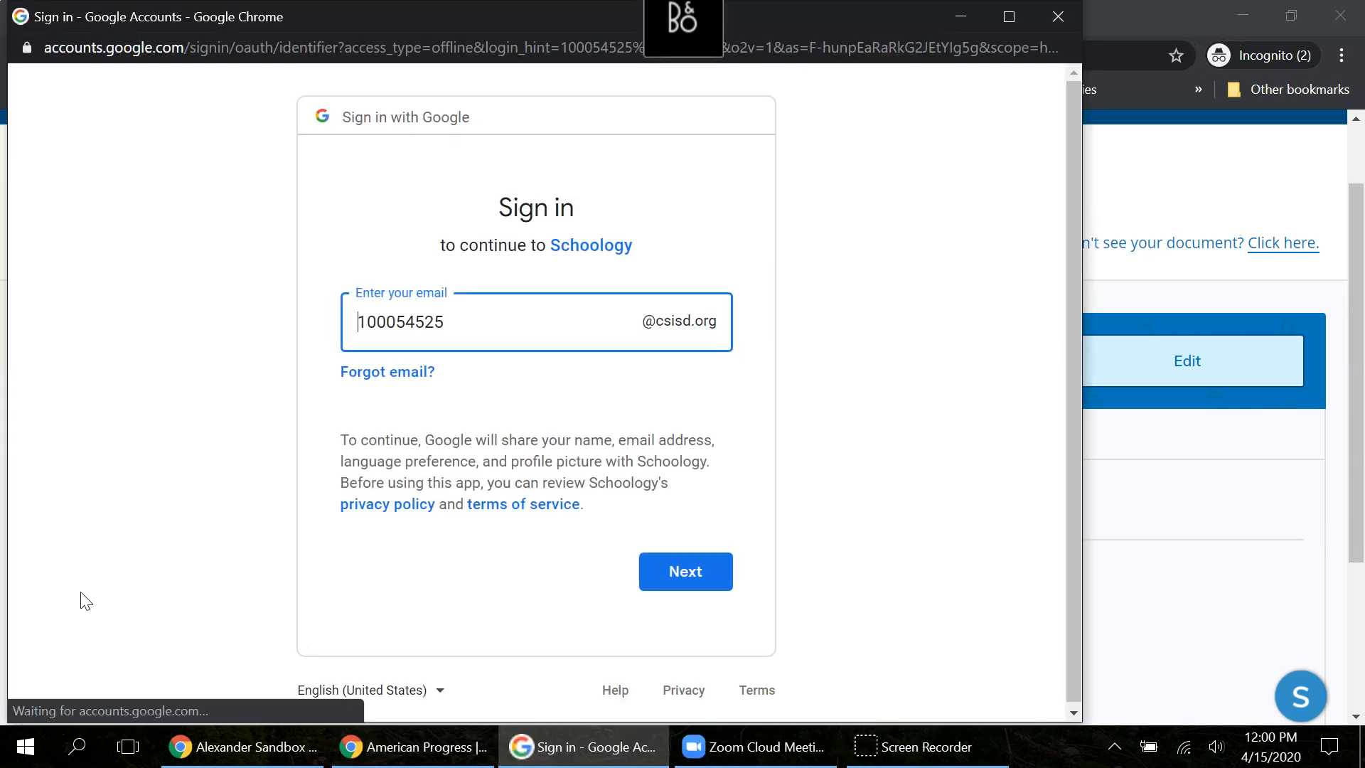
left_click(694, 566)
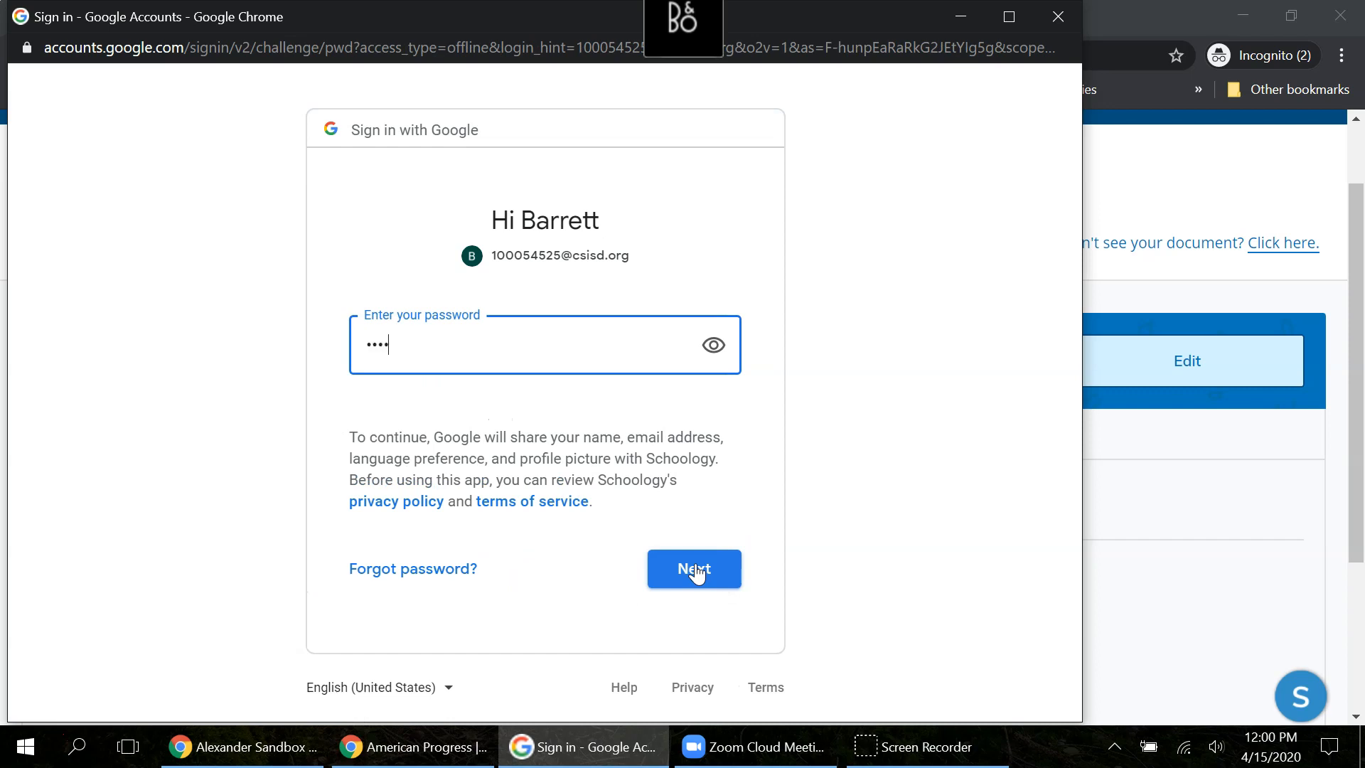
left_click(696, 569)
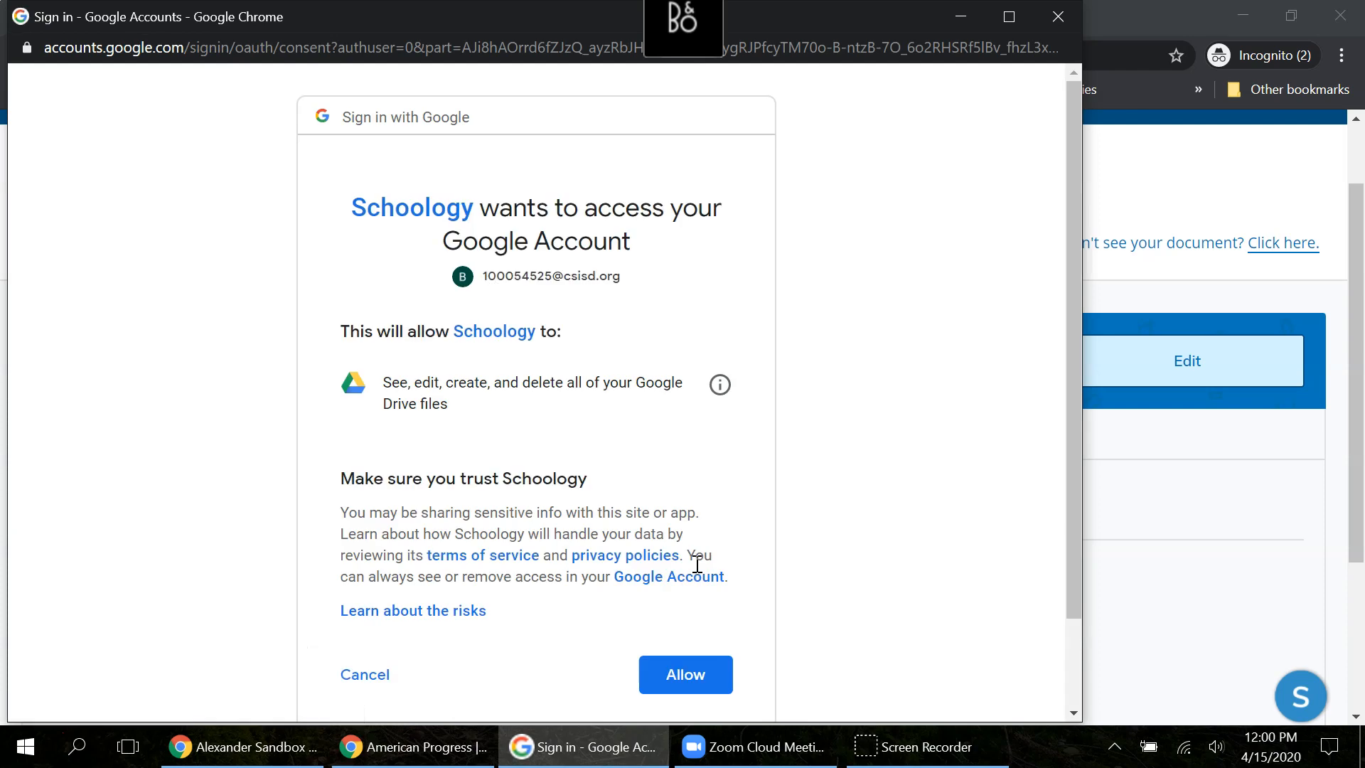
left_click(691, 672)
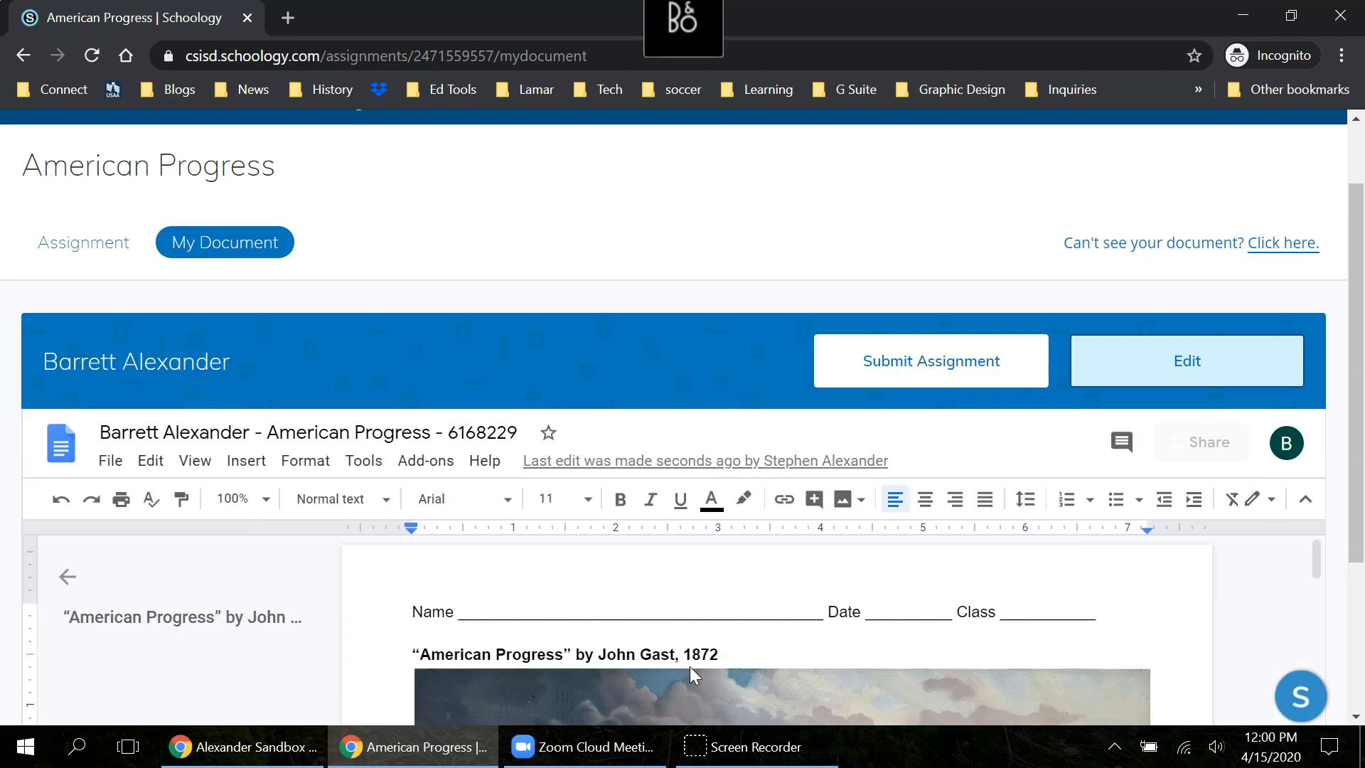
Look over the student's embedded copy of the American Progress document and its editing and submission options
scroll(689, 666, "down", 1)
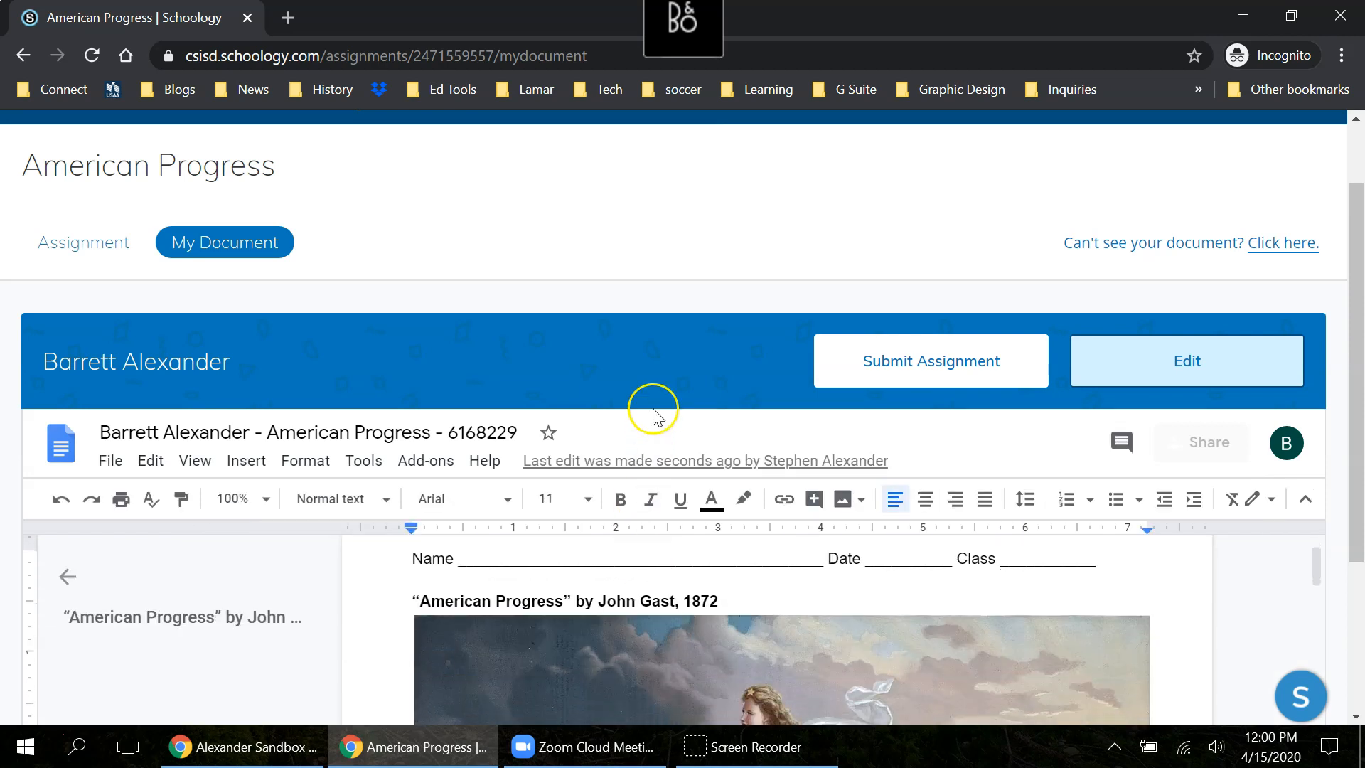
scroll(649, 405, "down", 1)
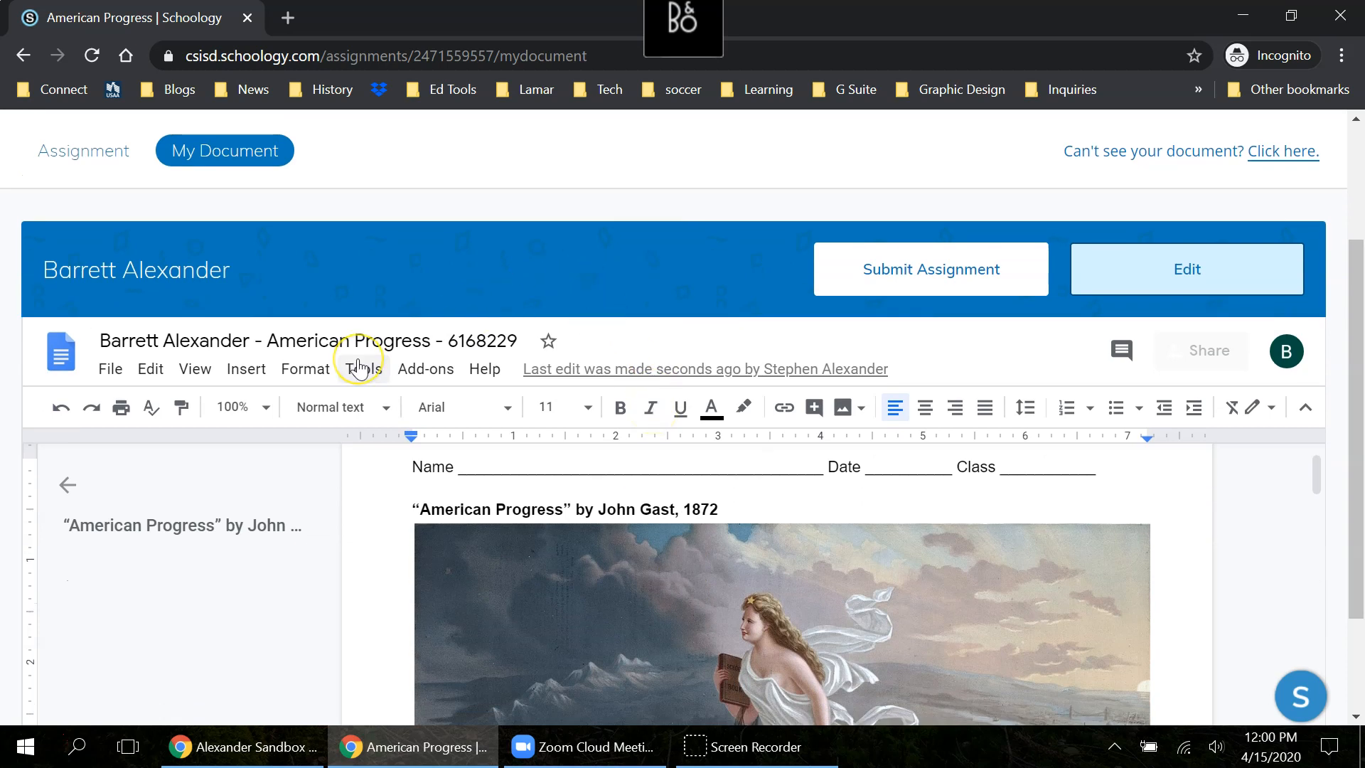
scroll(359, 368, "down", 1)
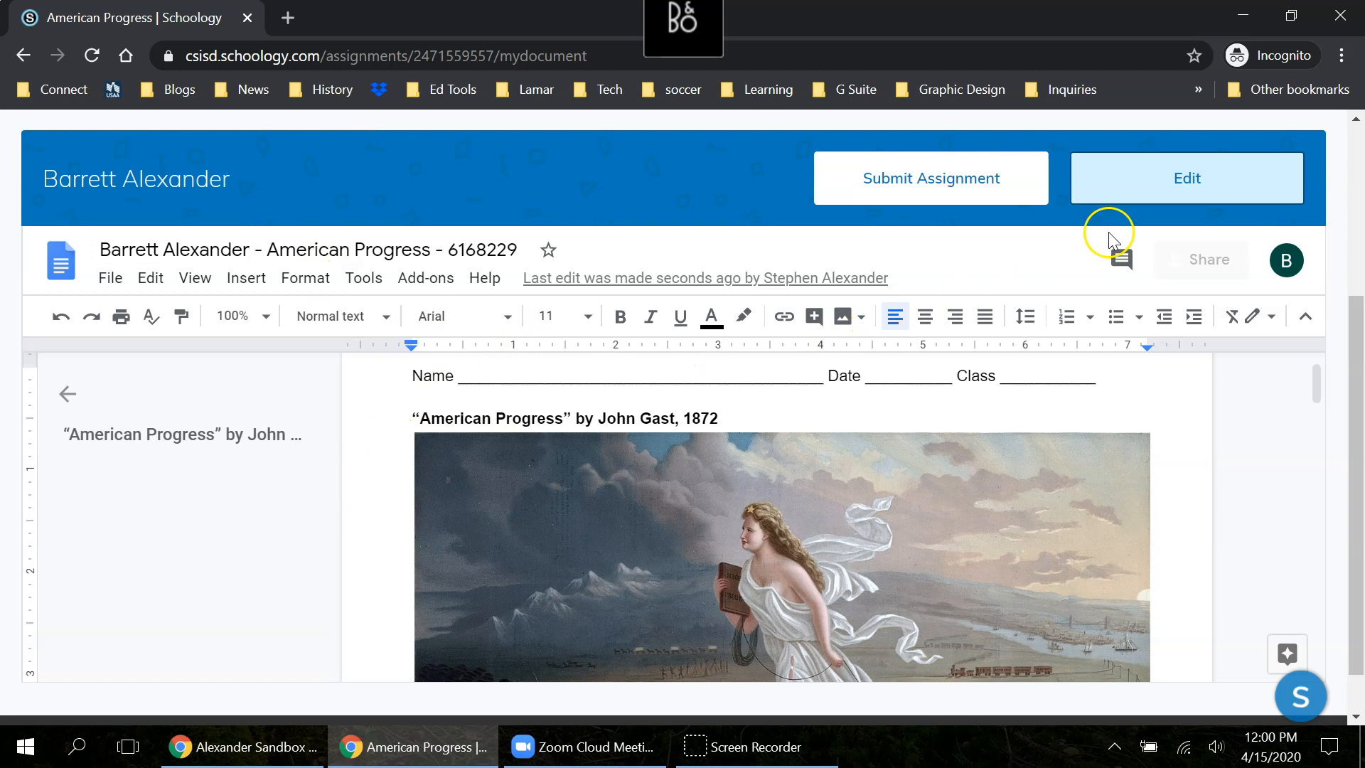
Open the student's American Progress copy for editing in Google Docs and return to the Schoology assignment page
left_click(1178, 198)
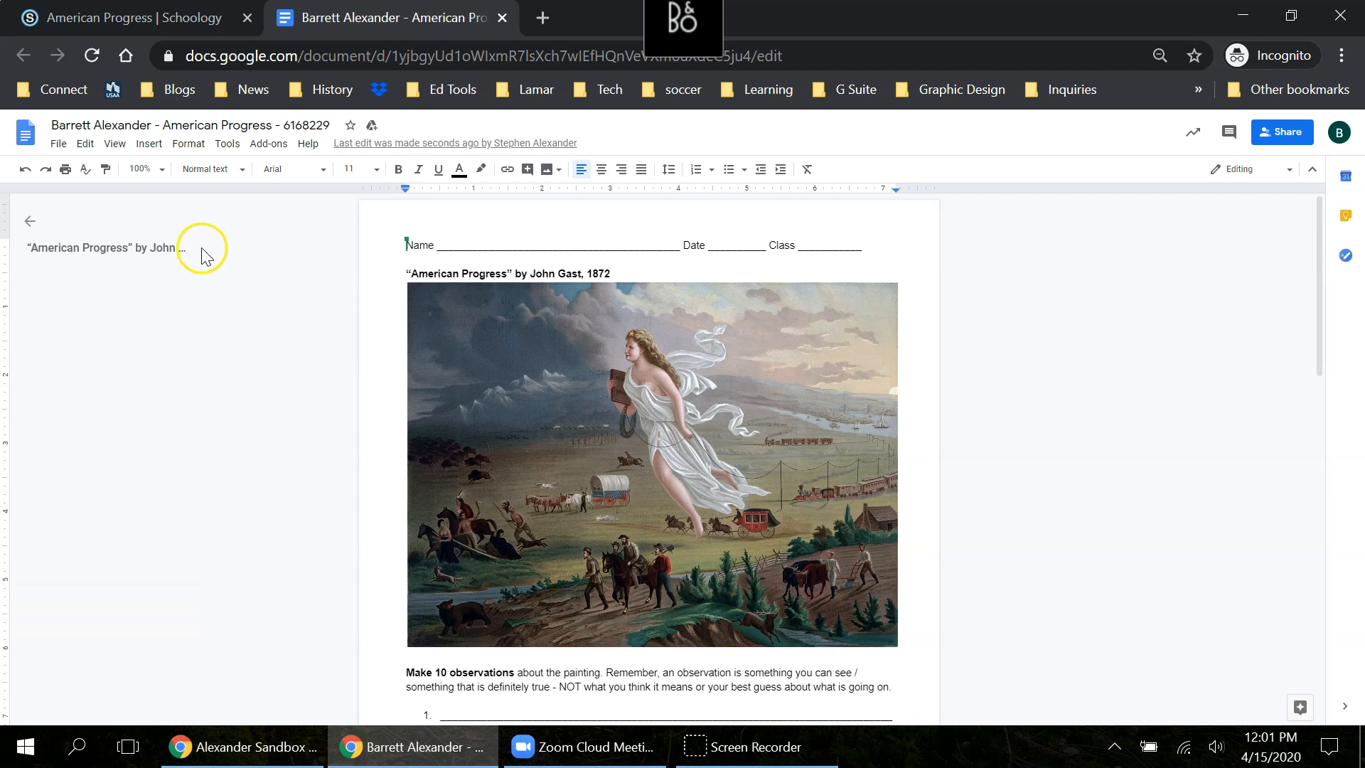
left_click(165, 15)
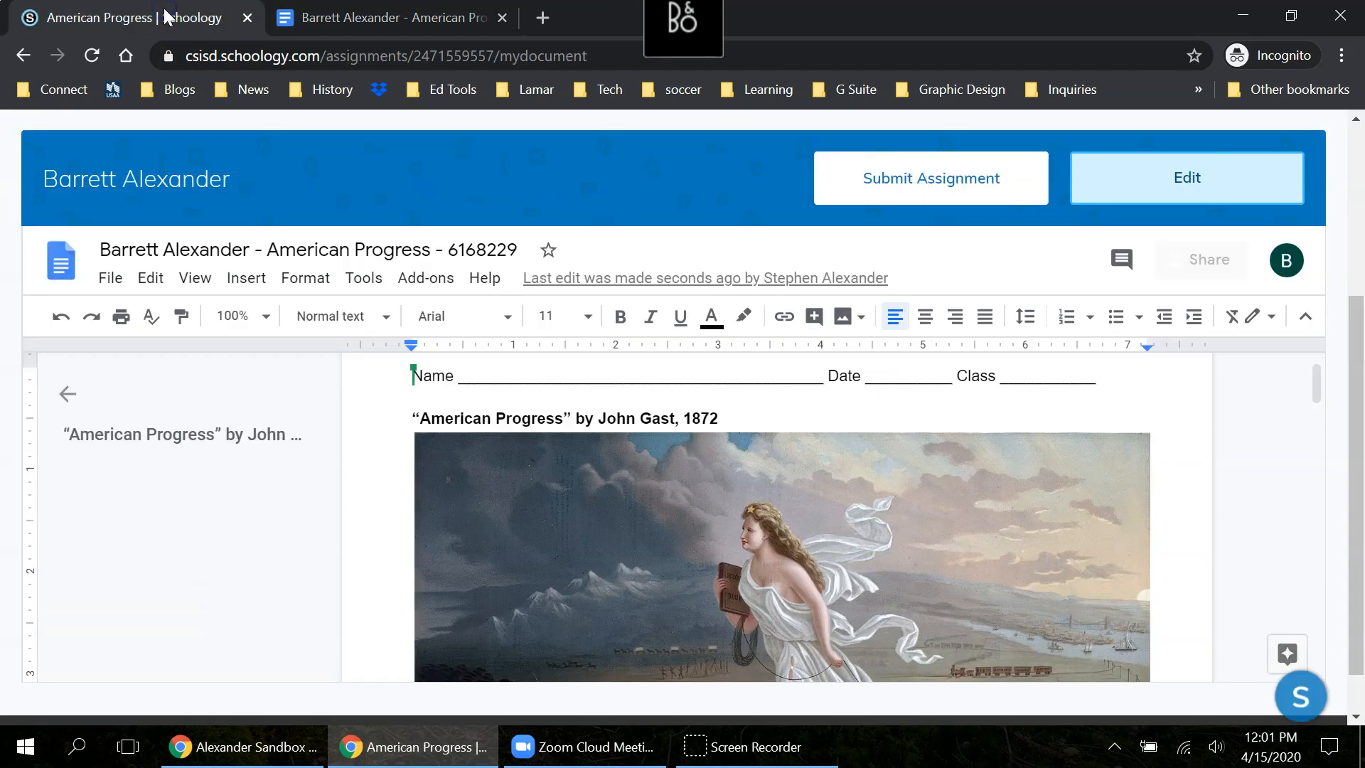
Review the American Progress assignment's description as the student and go back to My Document
scroll(216, 256, "up", 4)
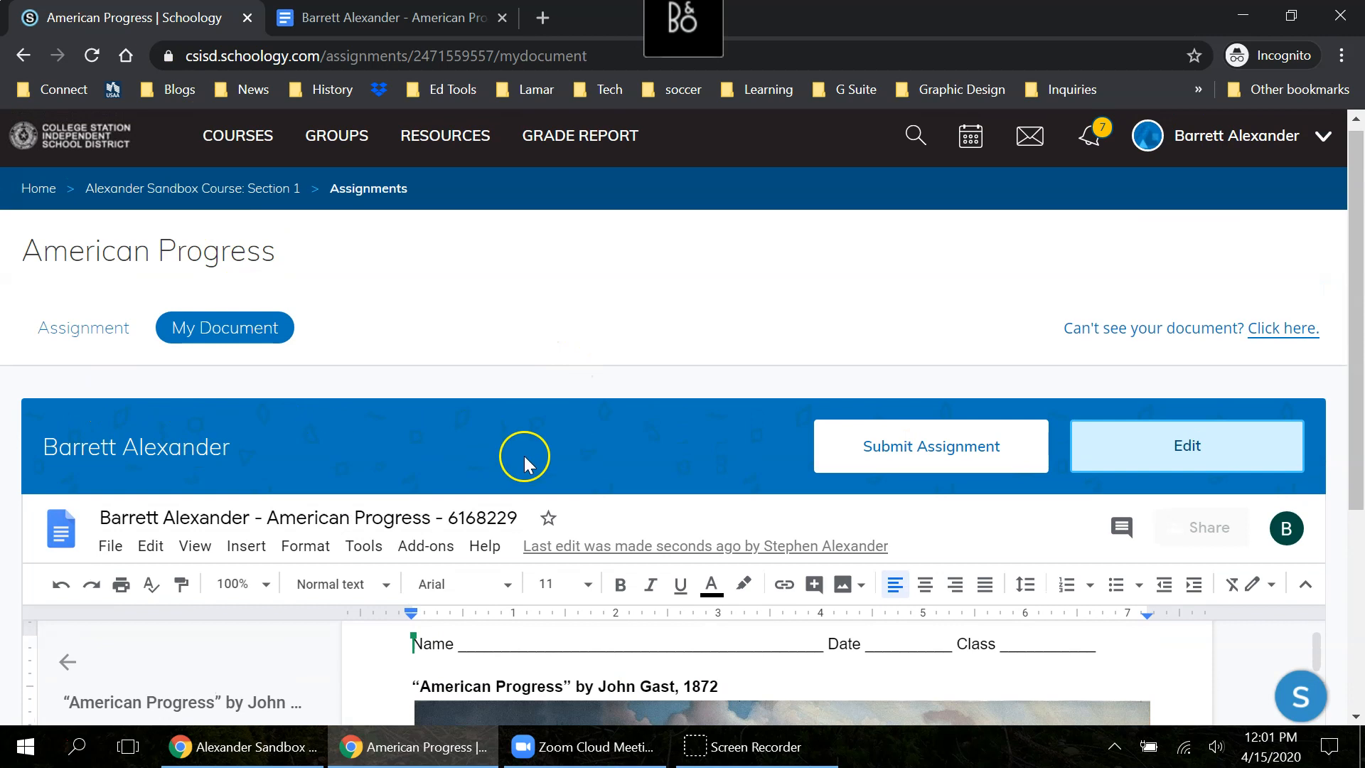
left_click(84, 332)
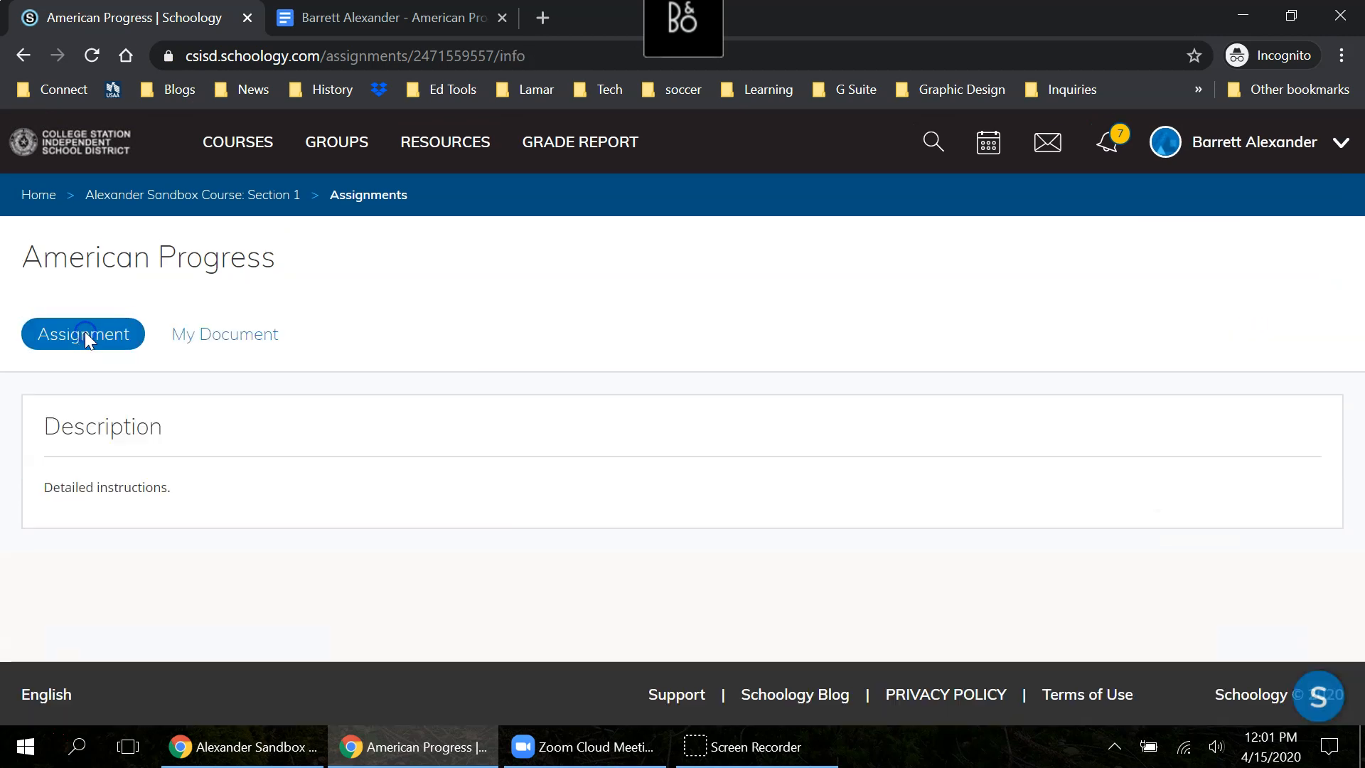
left_click_drag(44, 488, 302, 454)
left_click(305, 452)
left_click(247, 458)
left_click(232, 334)
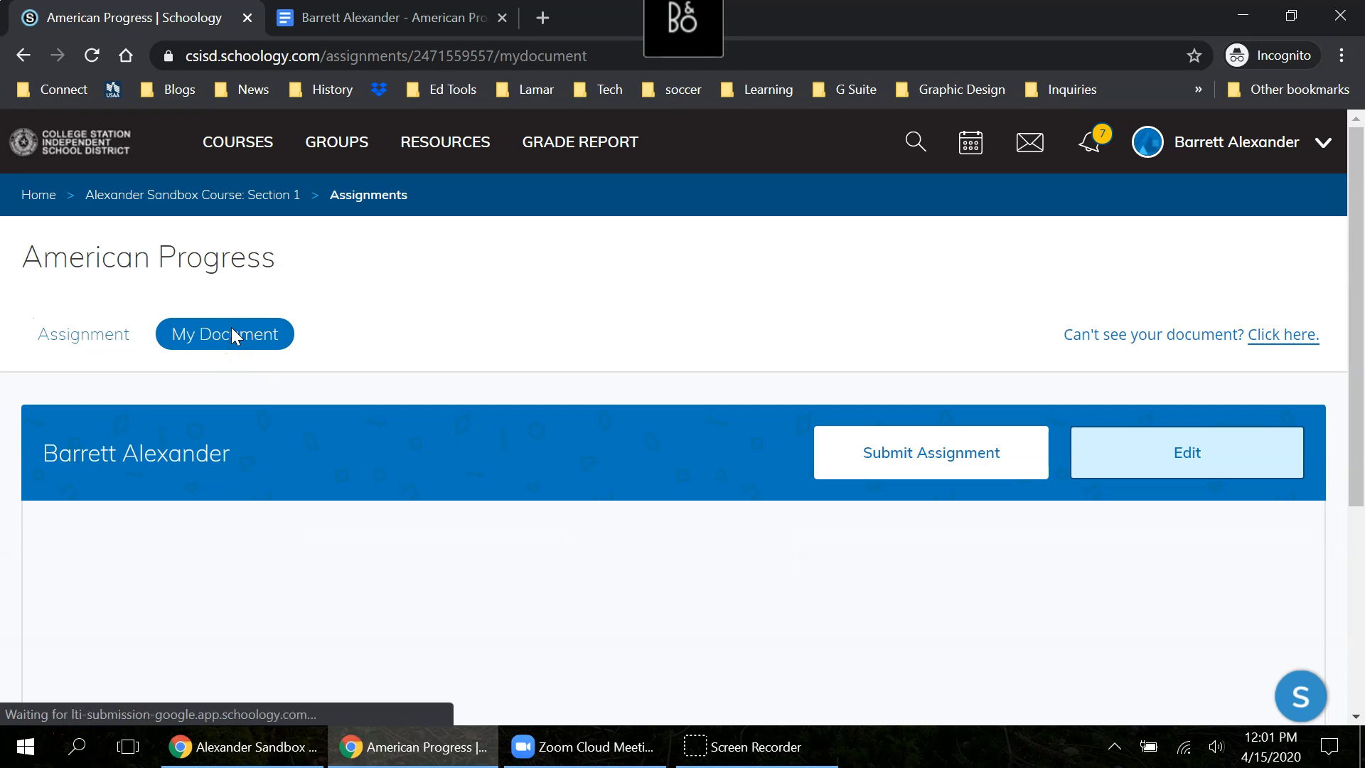
scroll(372, 563, "down", 3)
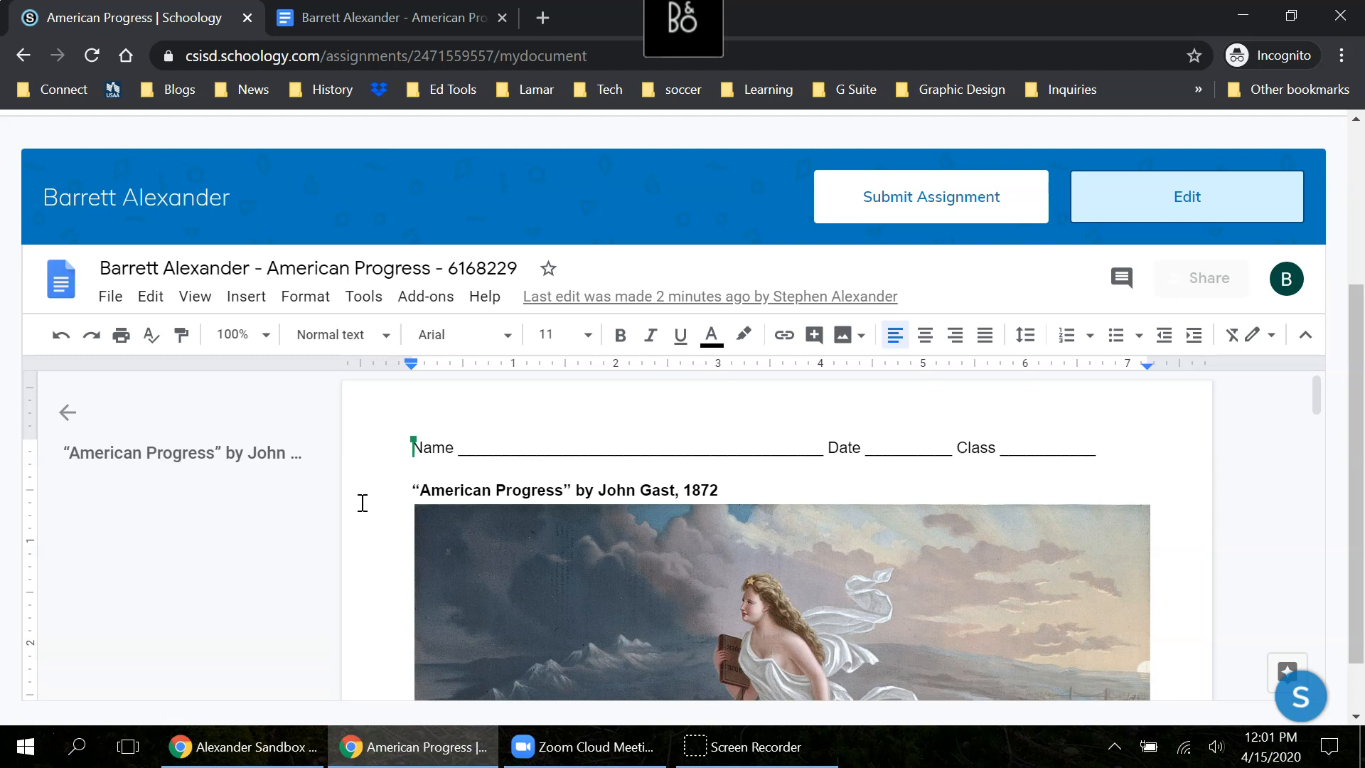
scroll(362, 503, "up", 2)
scroll(341, 445, "down", 3)
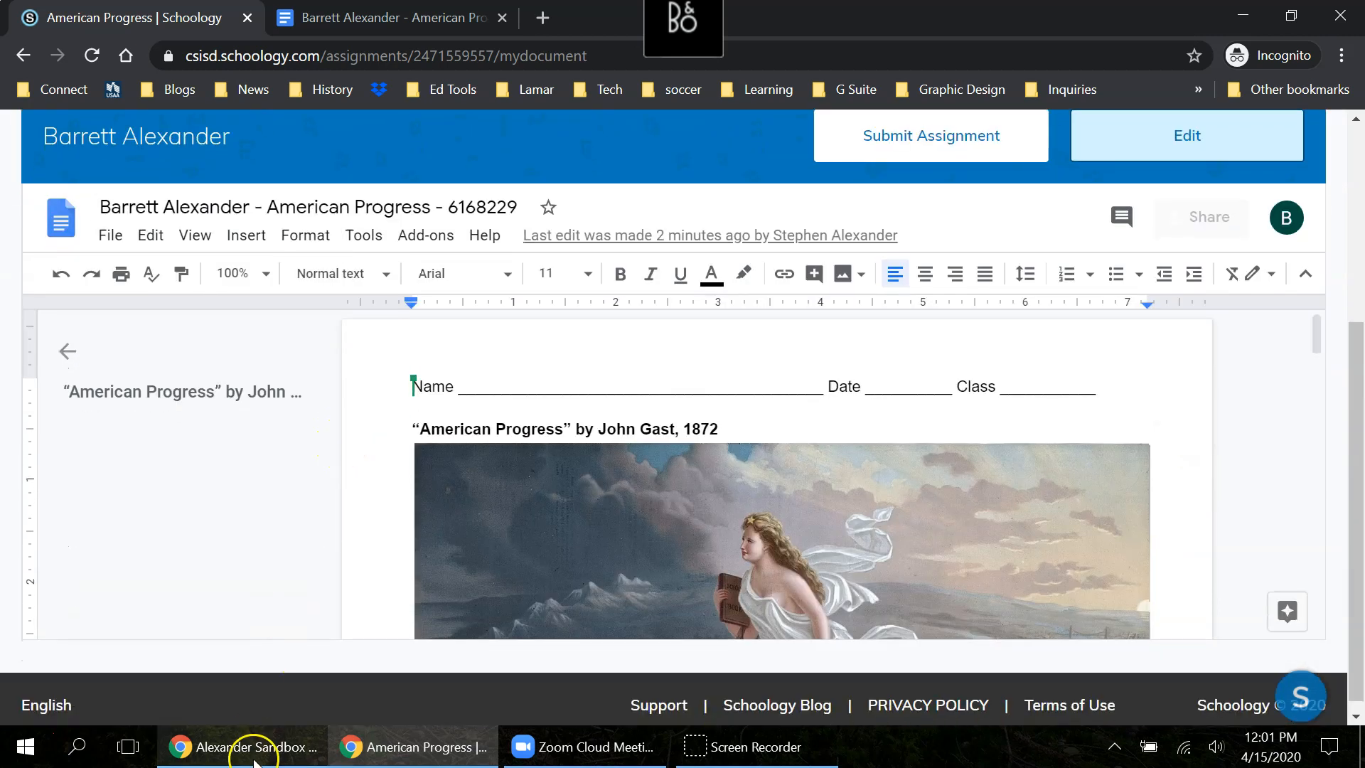
left_click(246, 747)
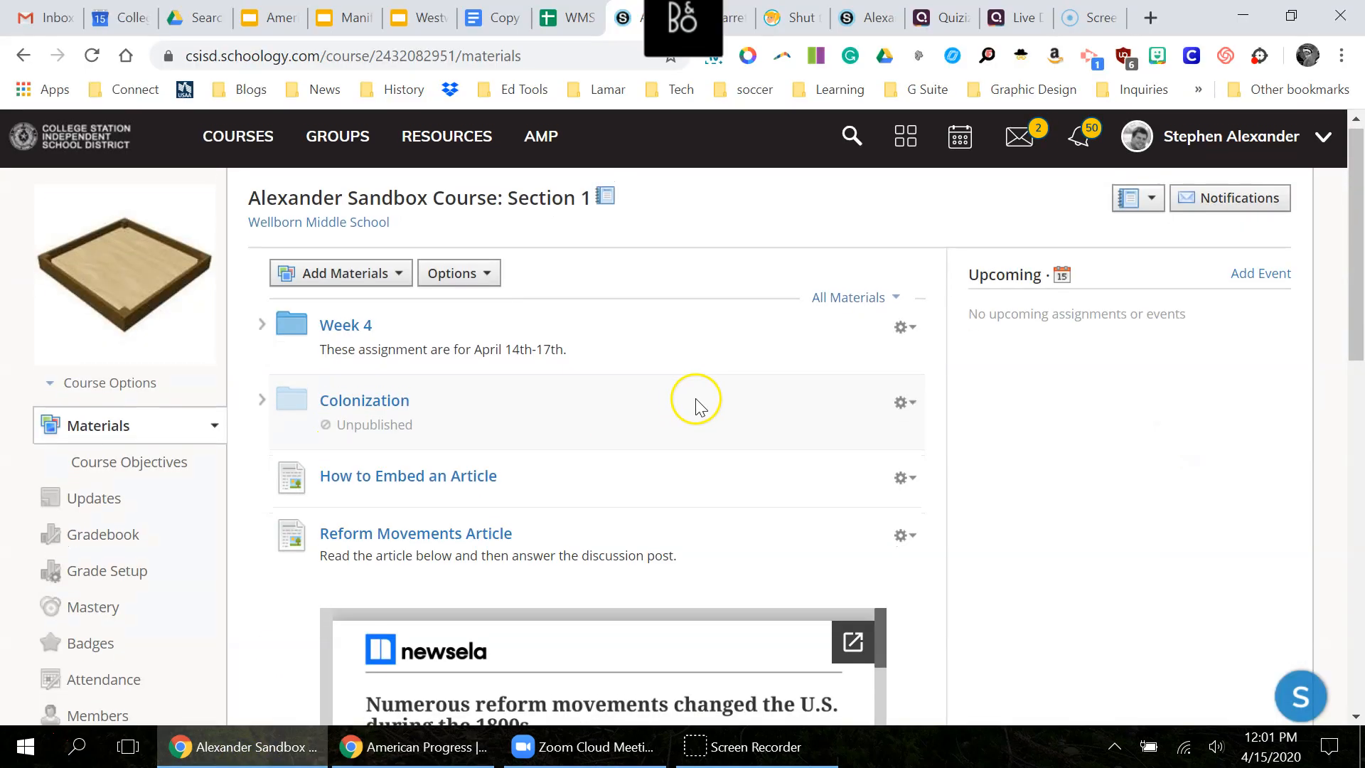
left_click(422, 745)
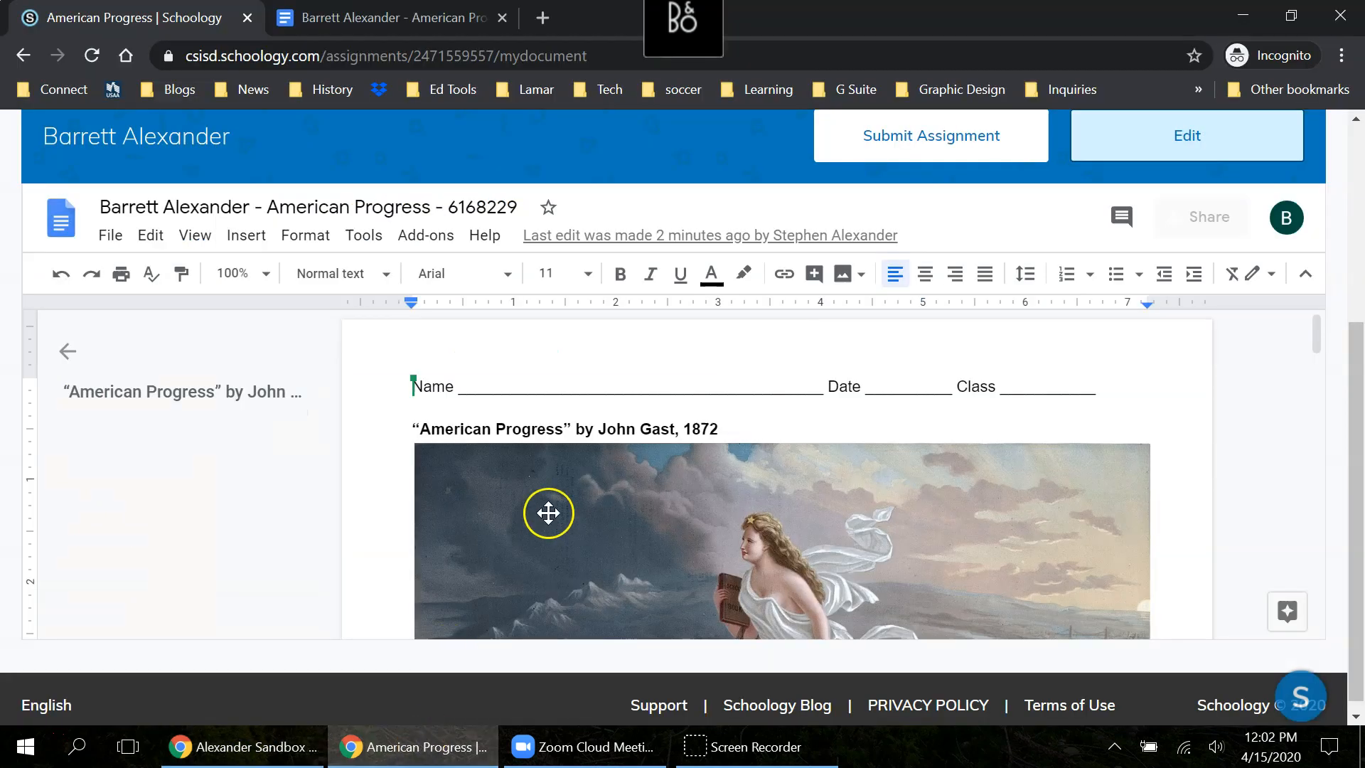
Submit the student's American Progress assignment and confirm the submission
scroll(1088, 344, "up", 2)
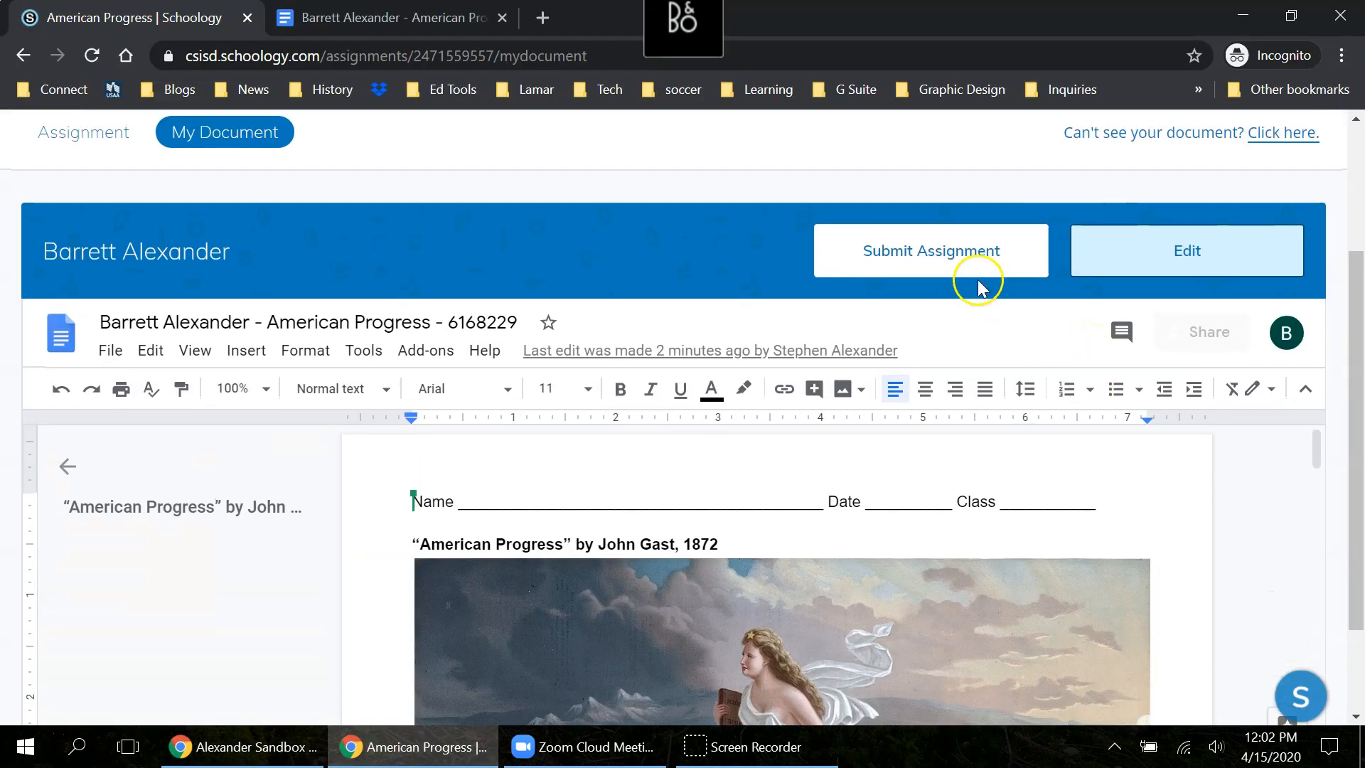
left_click(964, 260)
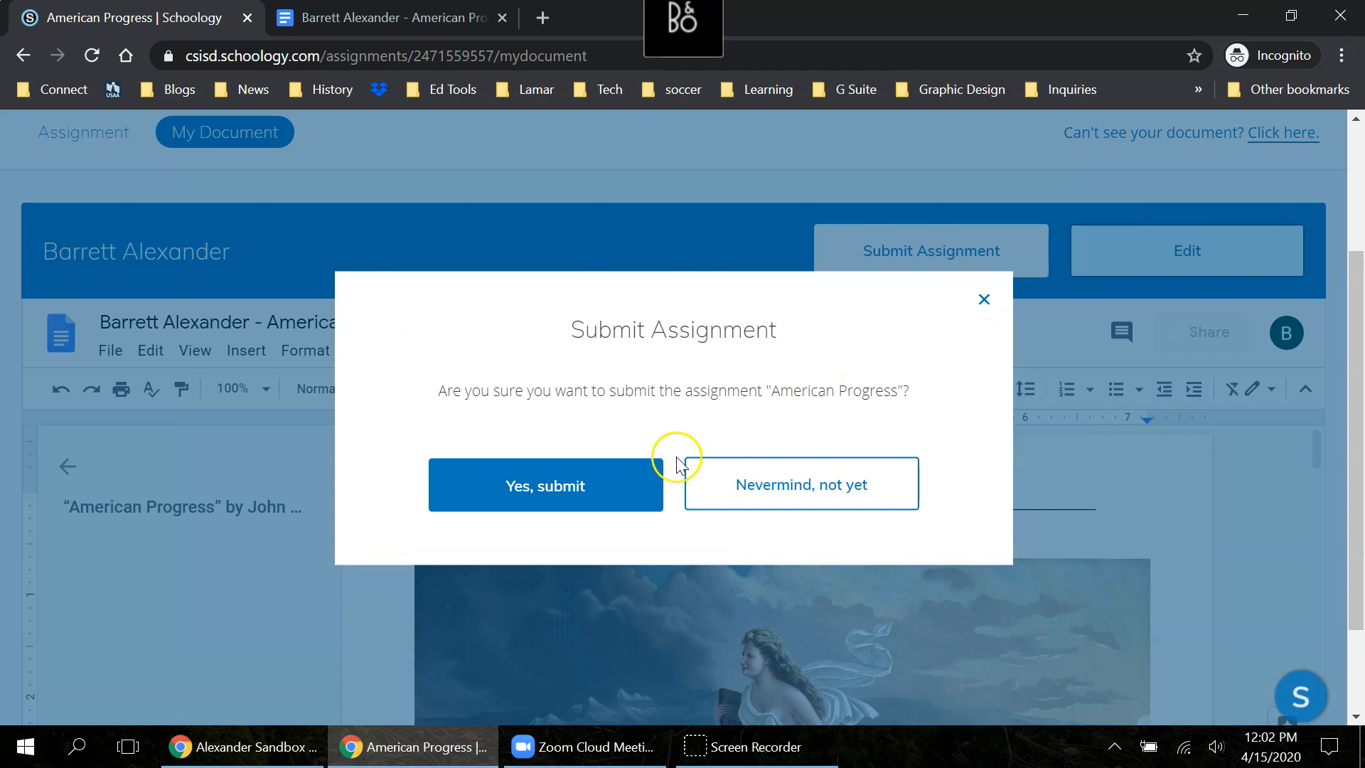
left_click(599, 489)
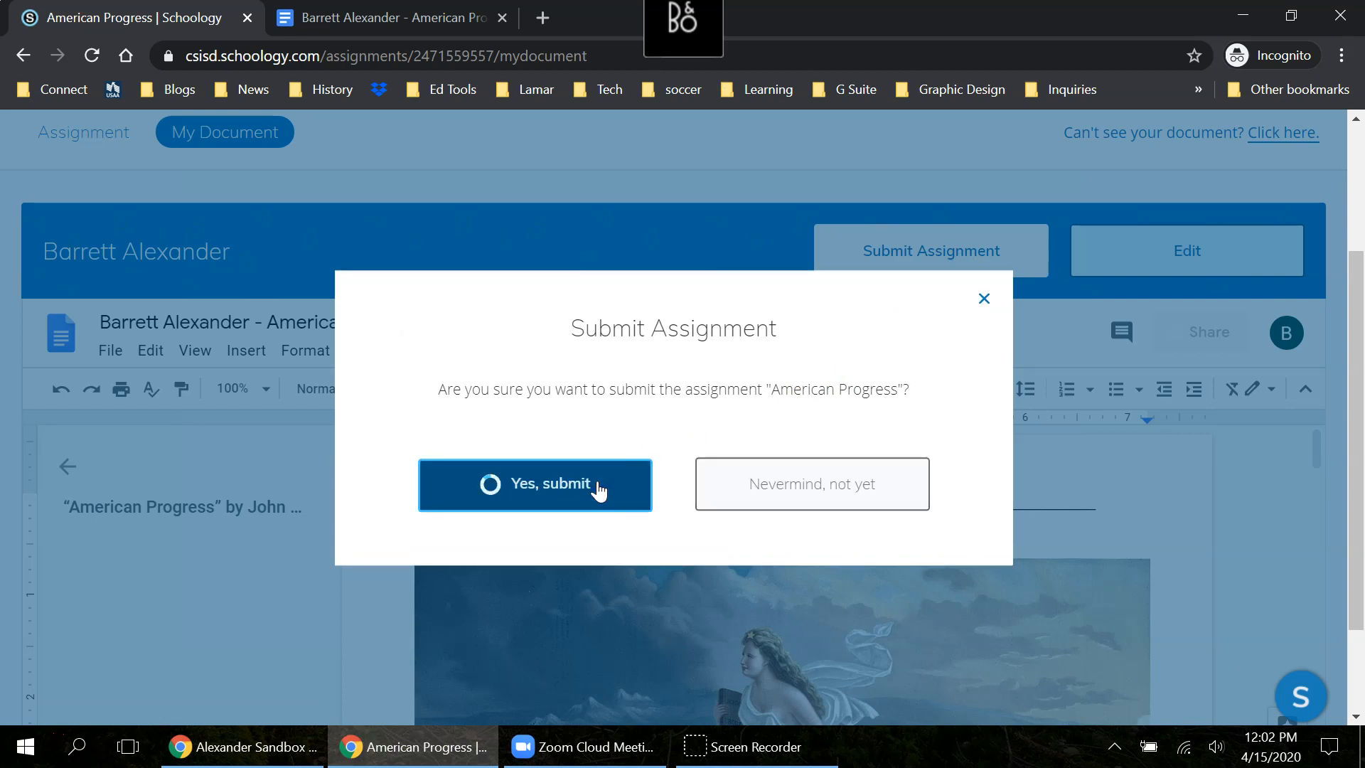
left_click(649, 615)
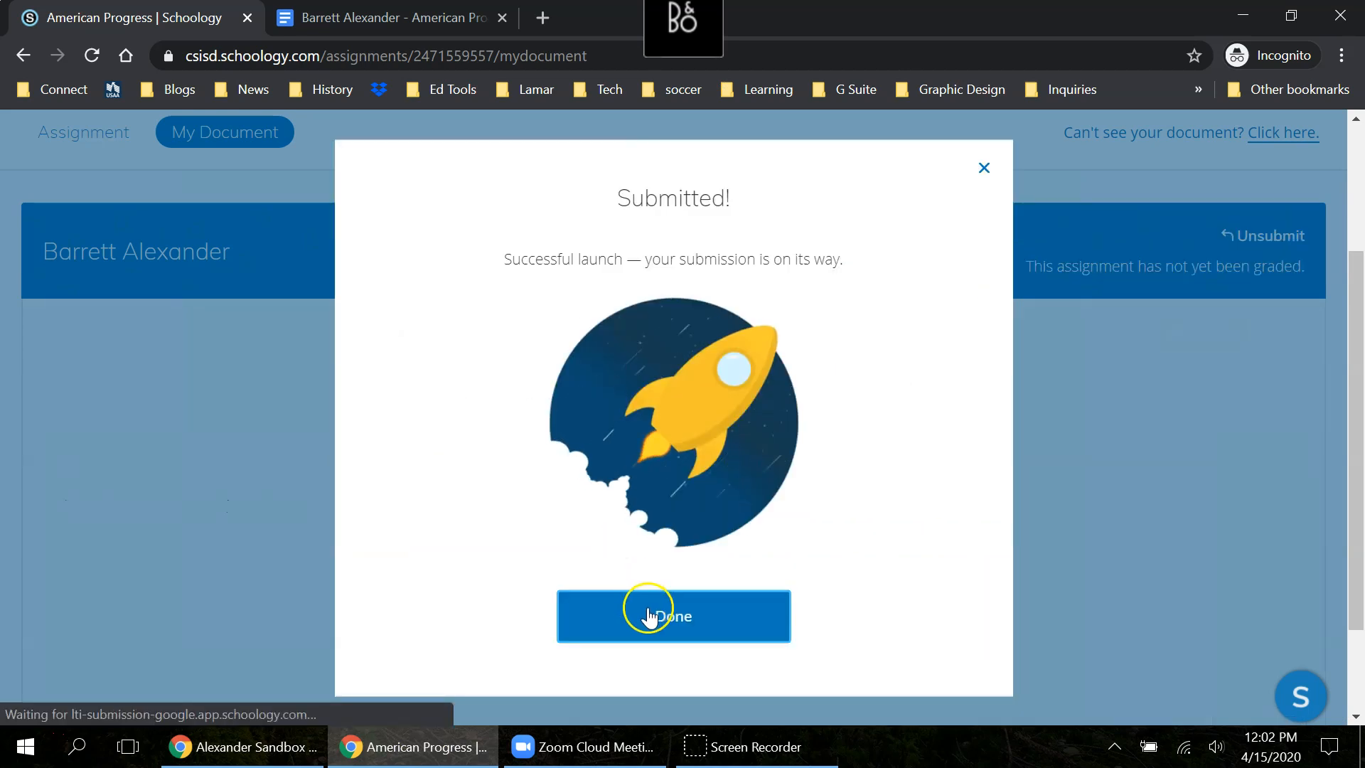
Switch to the teacher's Chrome window and open the Submissions view of the sandbox course's American Progress assignment
left_click(278, 740)
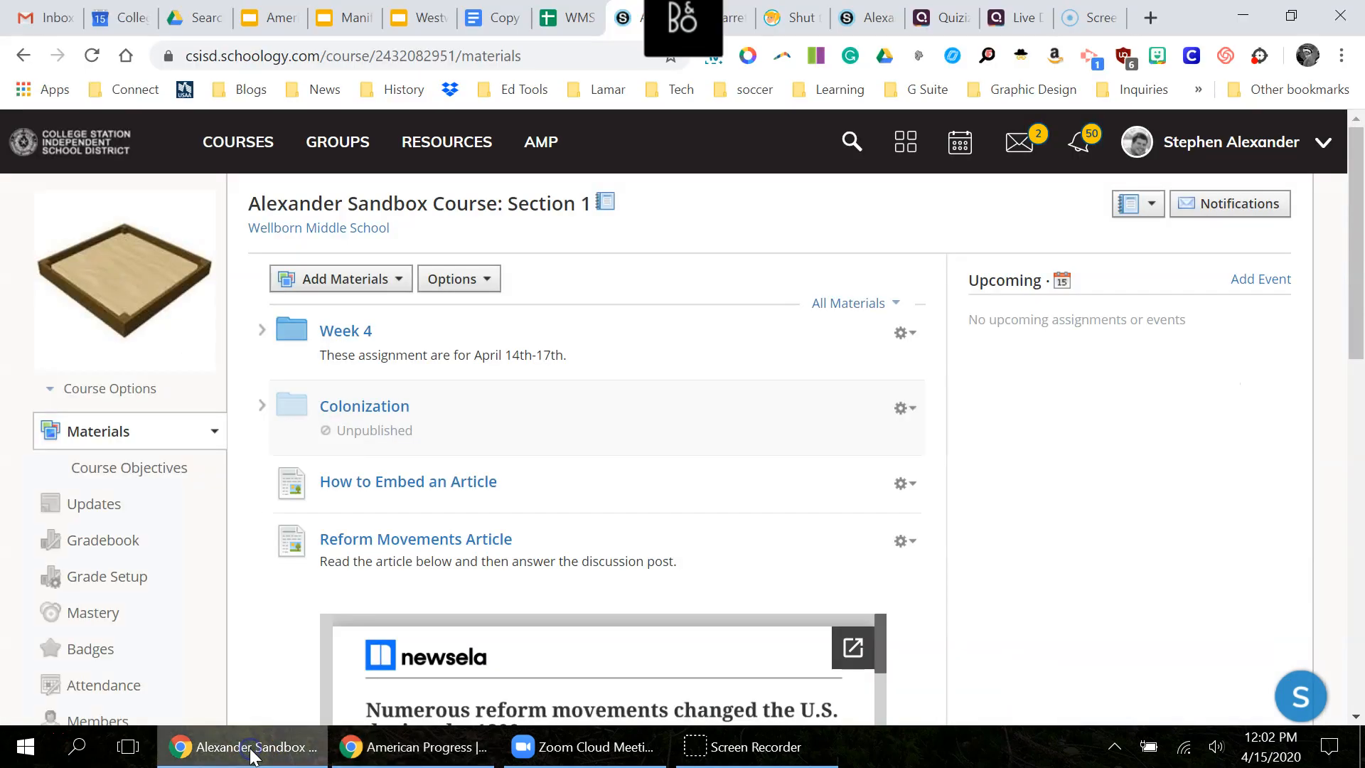
scroll(292, 516, "down", 12)
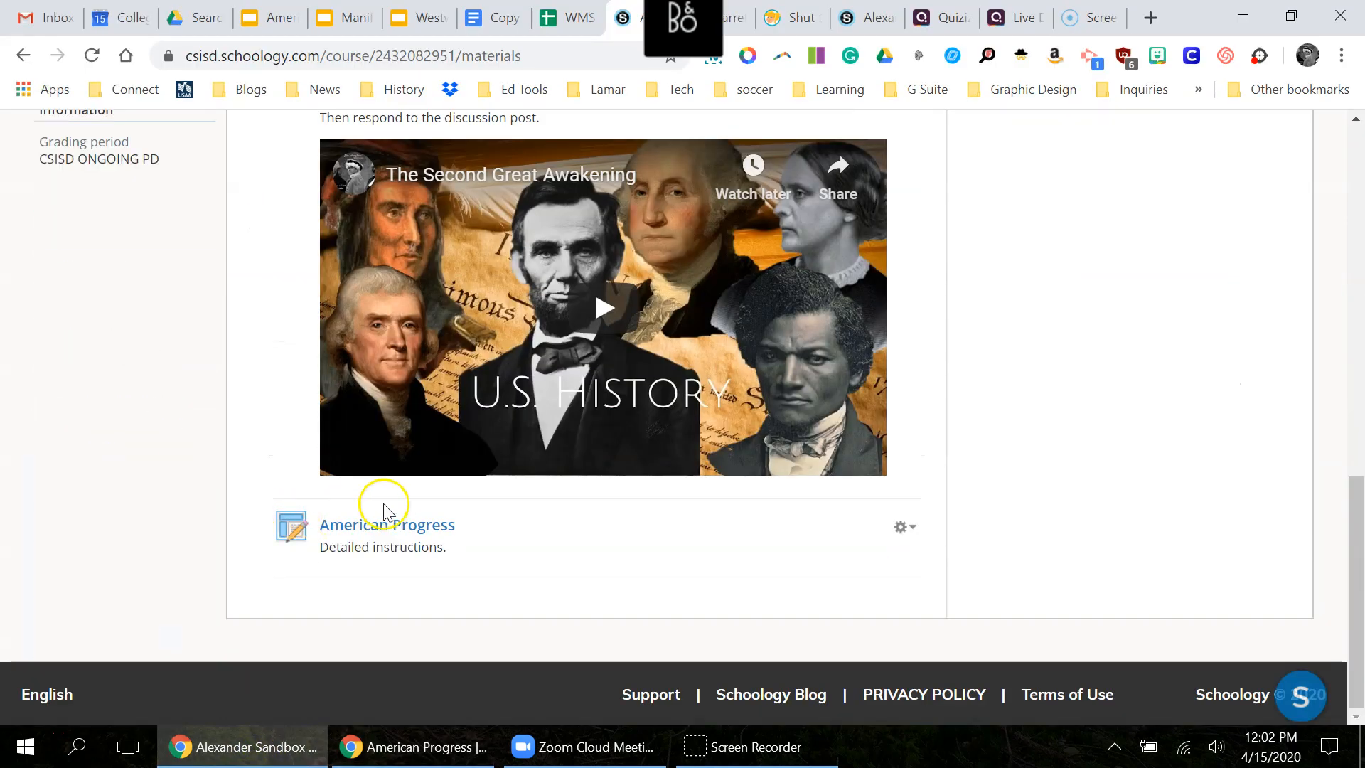
left_click(396, 525)
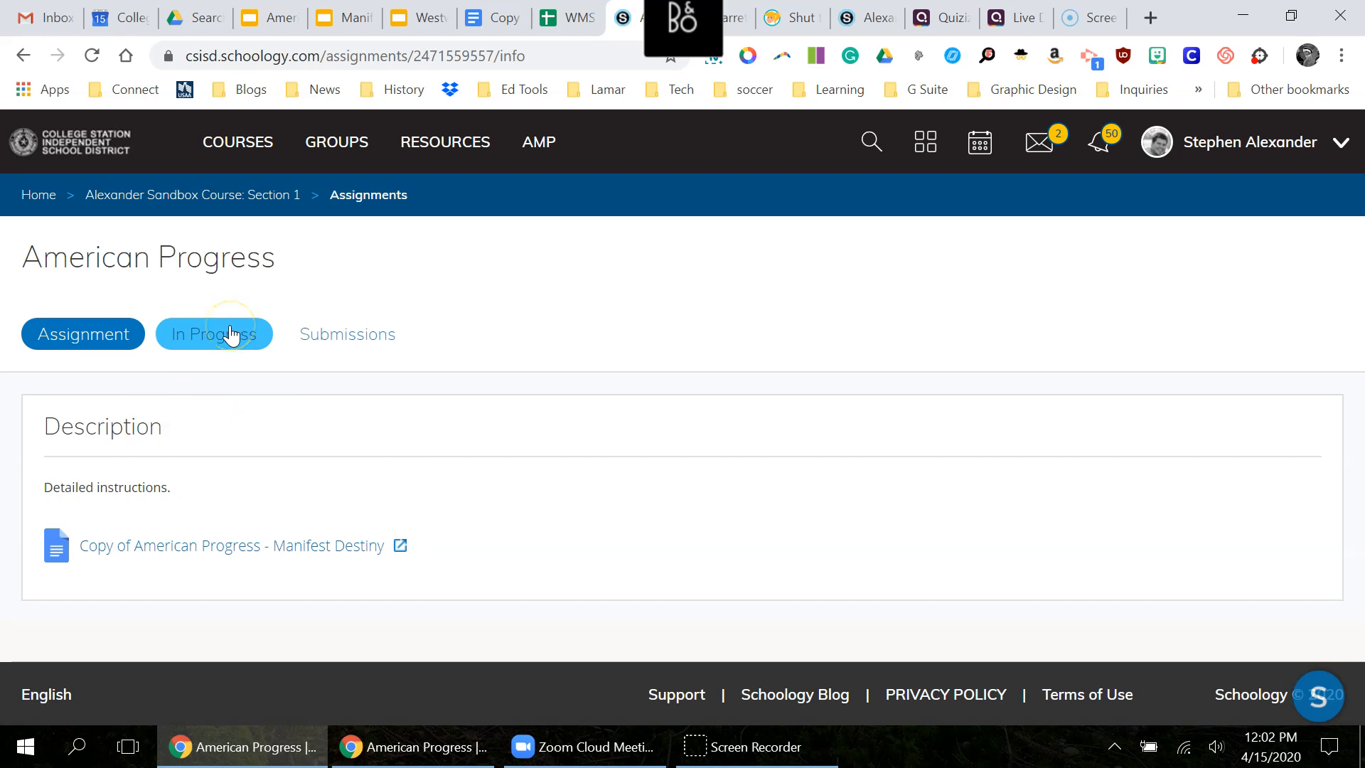
left_click(347, 334)
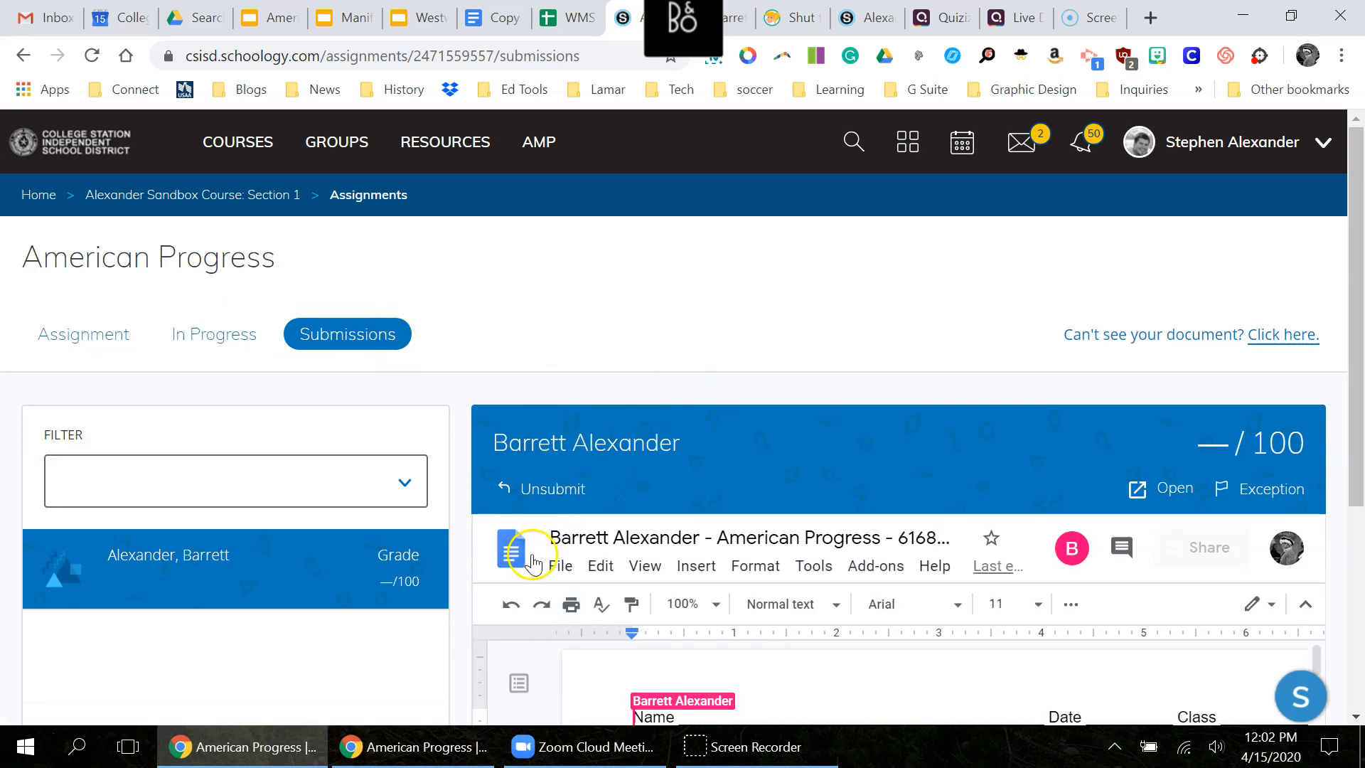
scroll(478, 420, "down", 3)
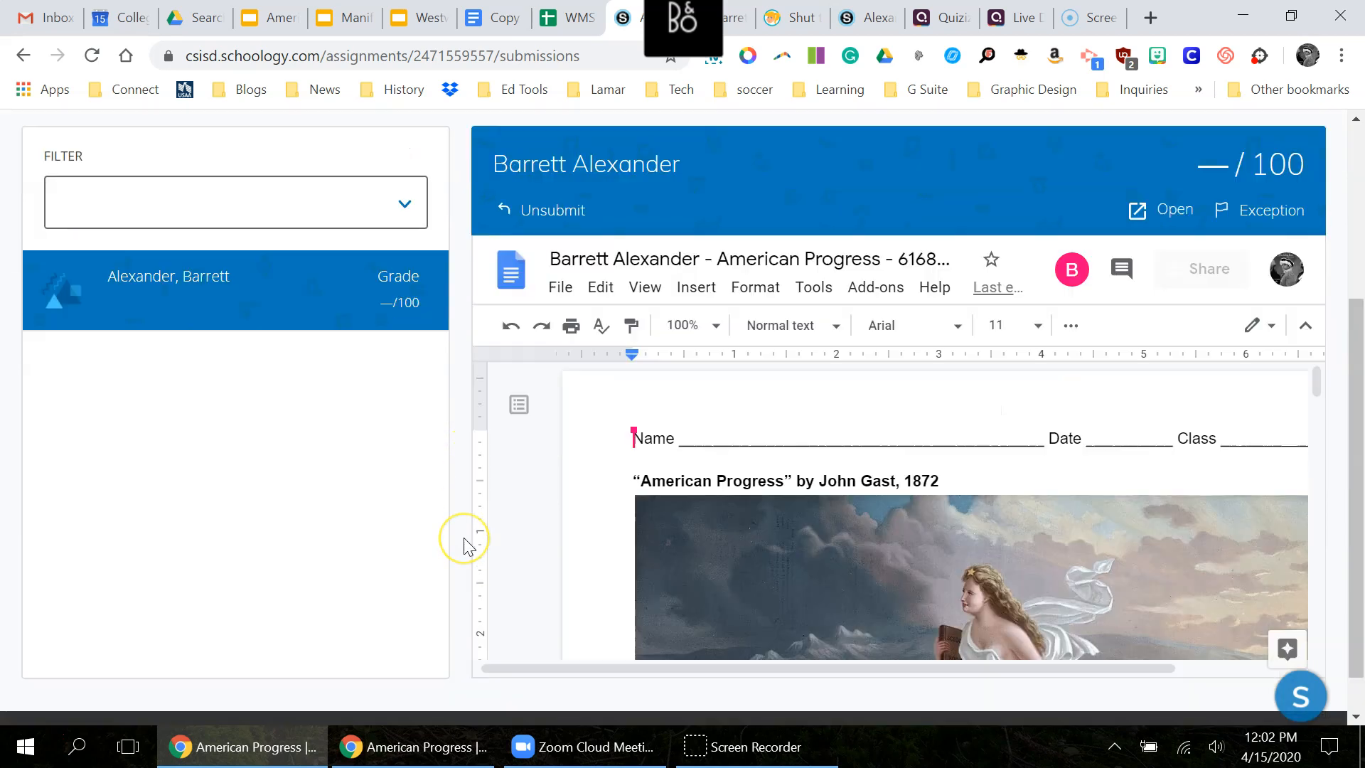
scroll(462, 542, "up", 2)
left_click(1221, 321)
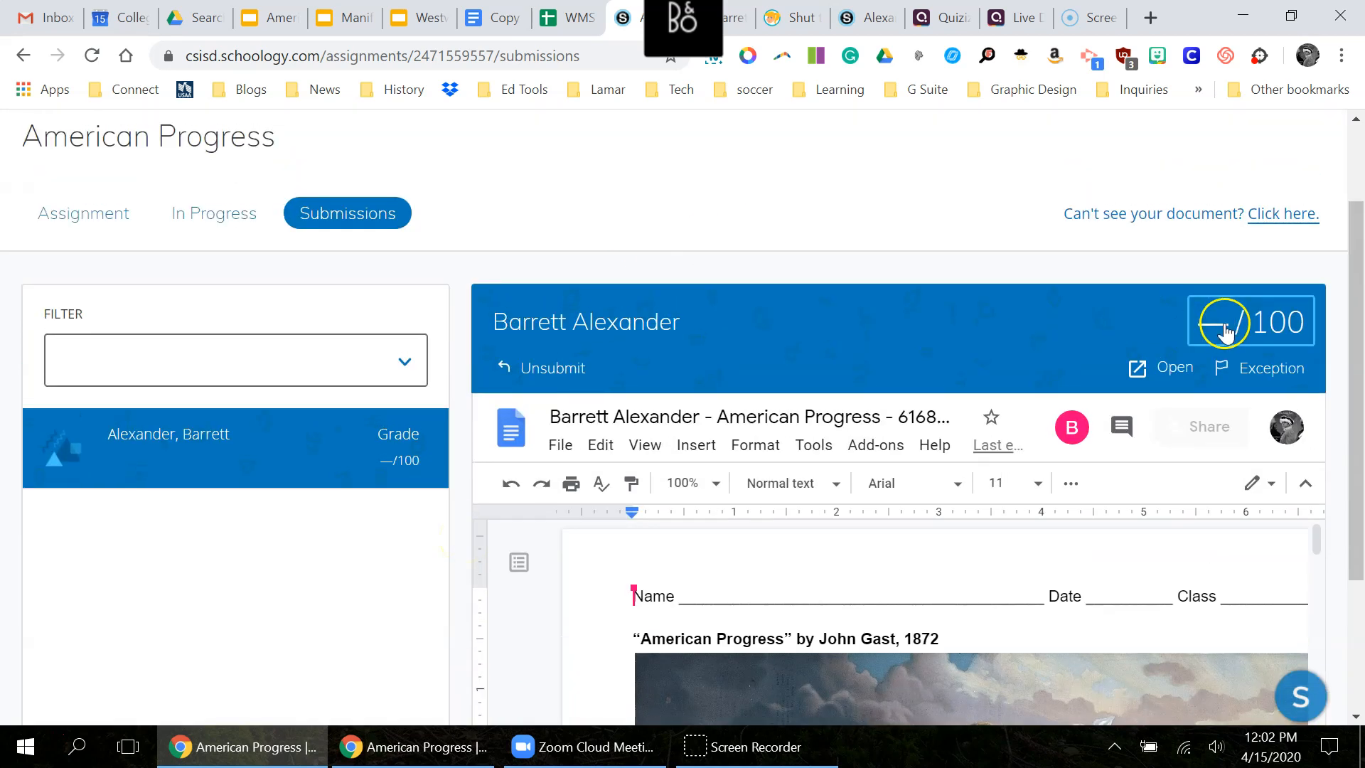
type("90")
left_click(859, 405)
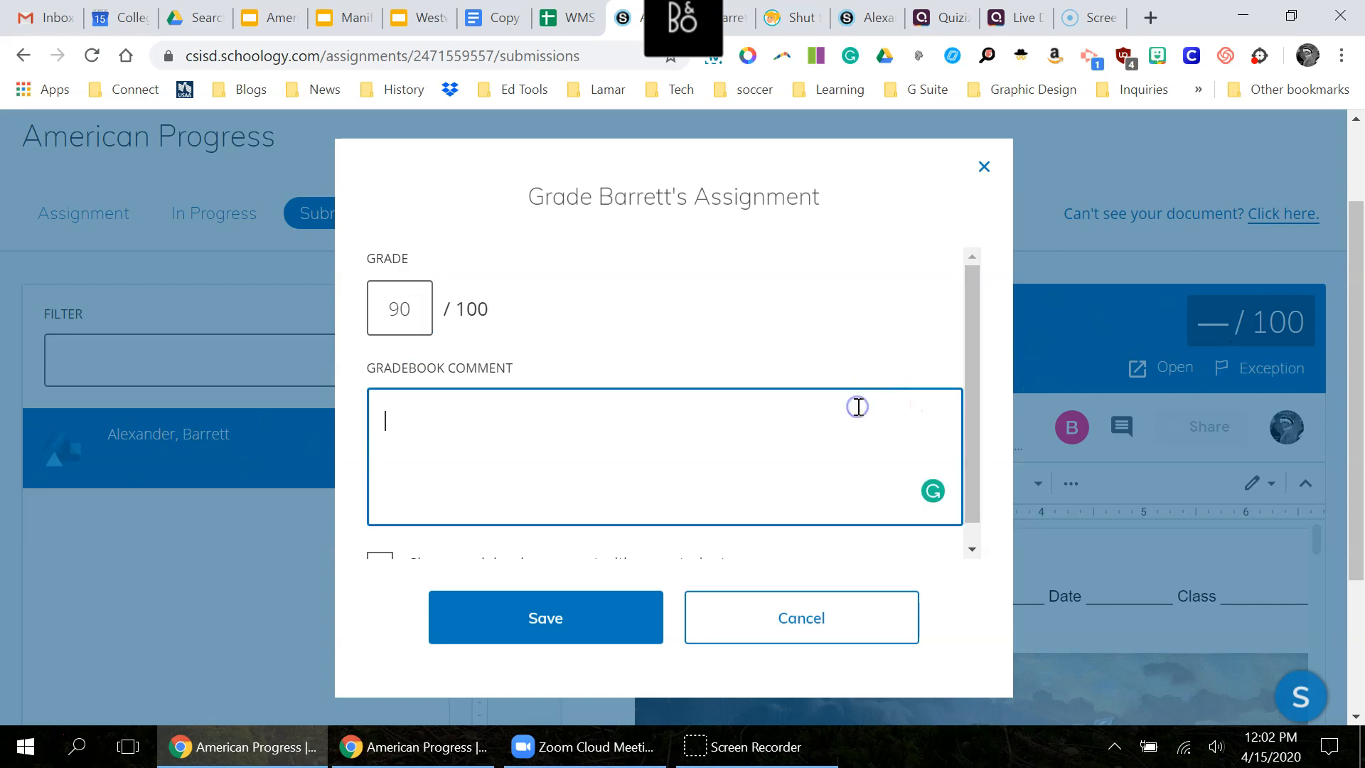
scroll(859, 406, "down", 1)
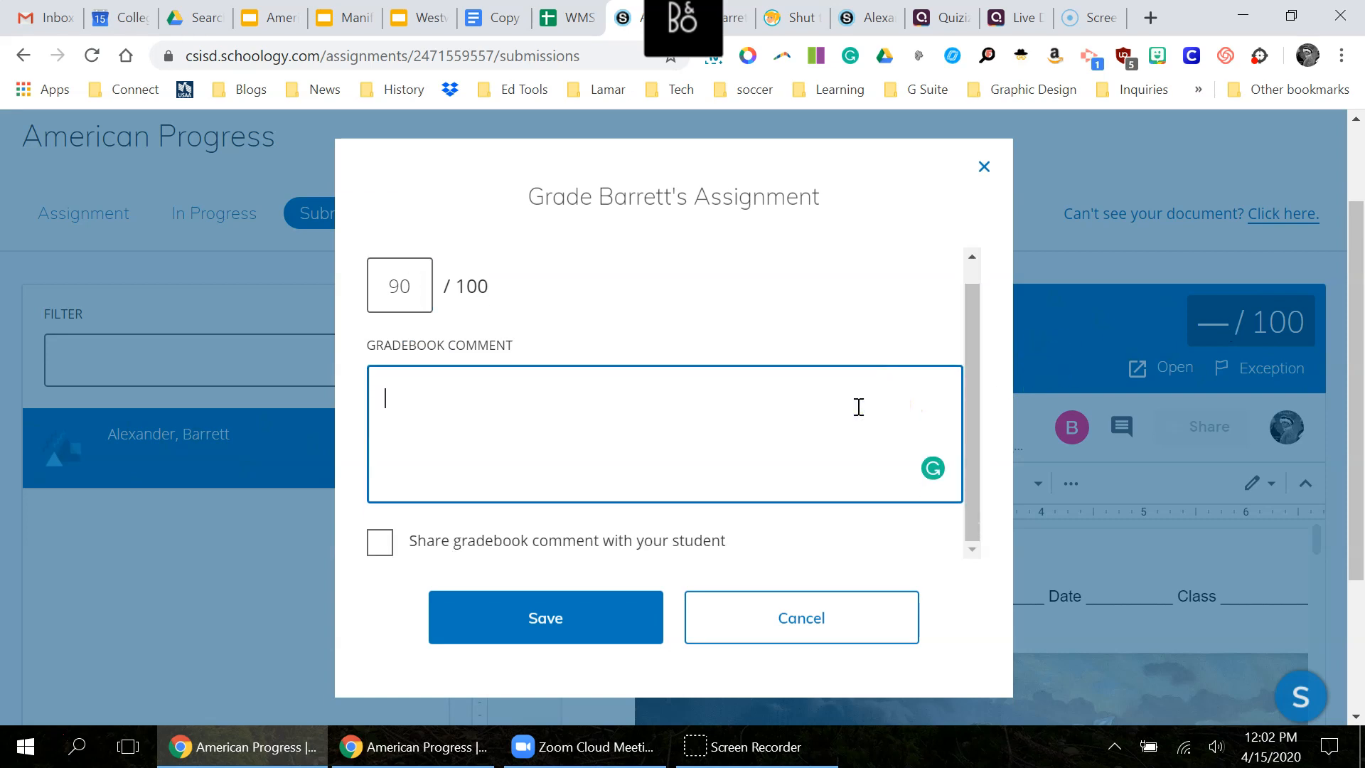
left_click(817, 616)
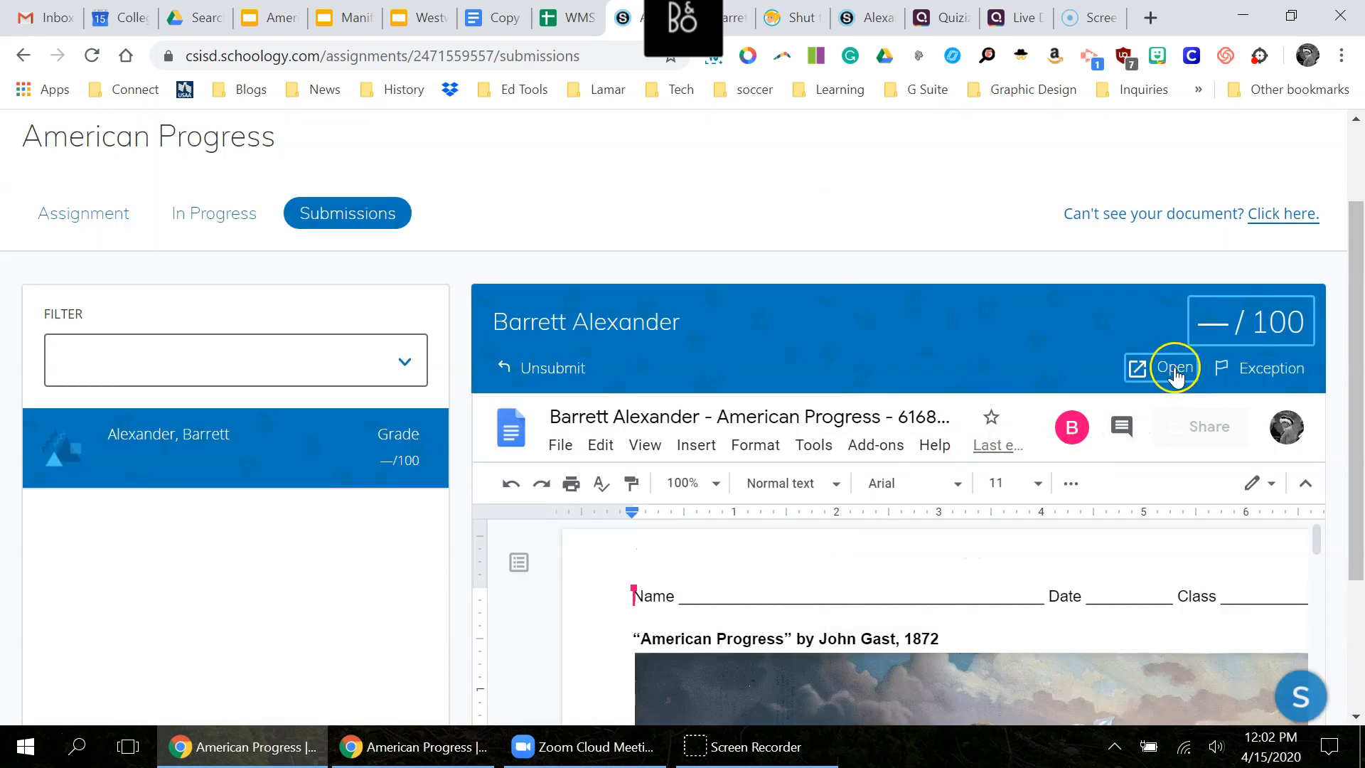
Open the student's submitted document in Google Docs and look through it to the ten observation lines
left_click(1174, 369)
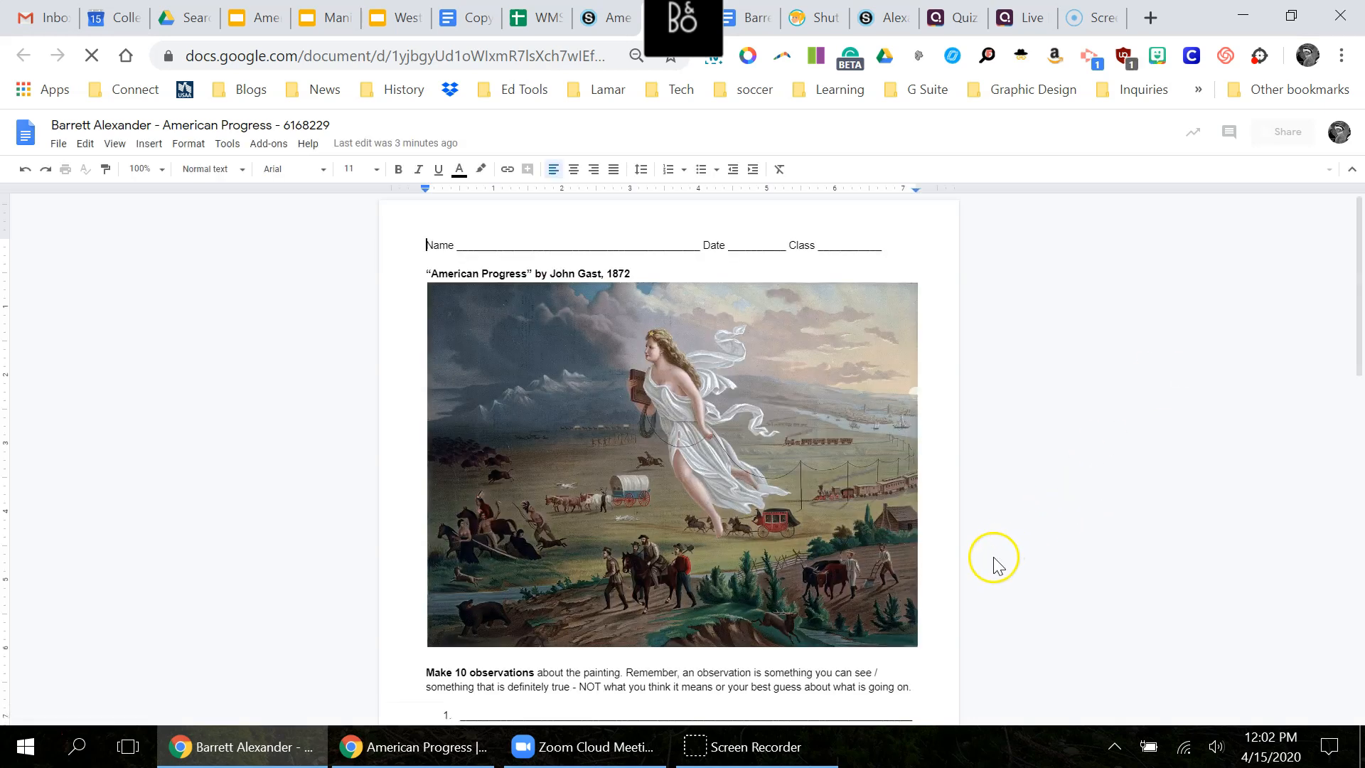
scroll(953, 552, "down", 8)
scroll(757, 376, "up", 3)
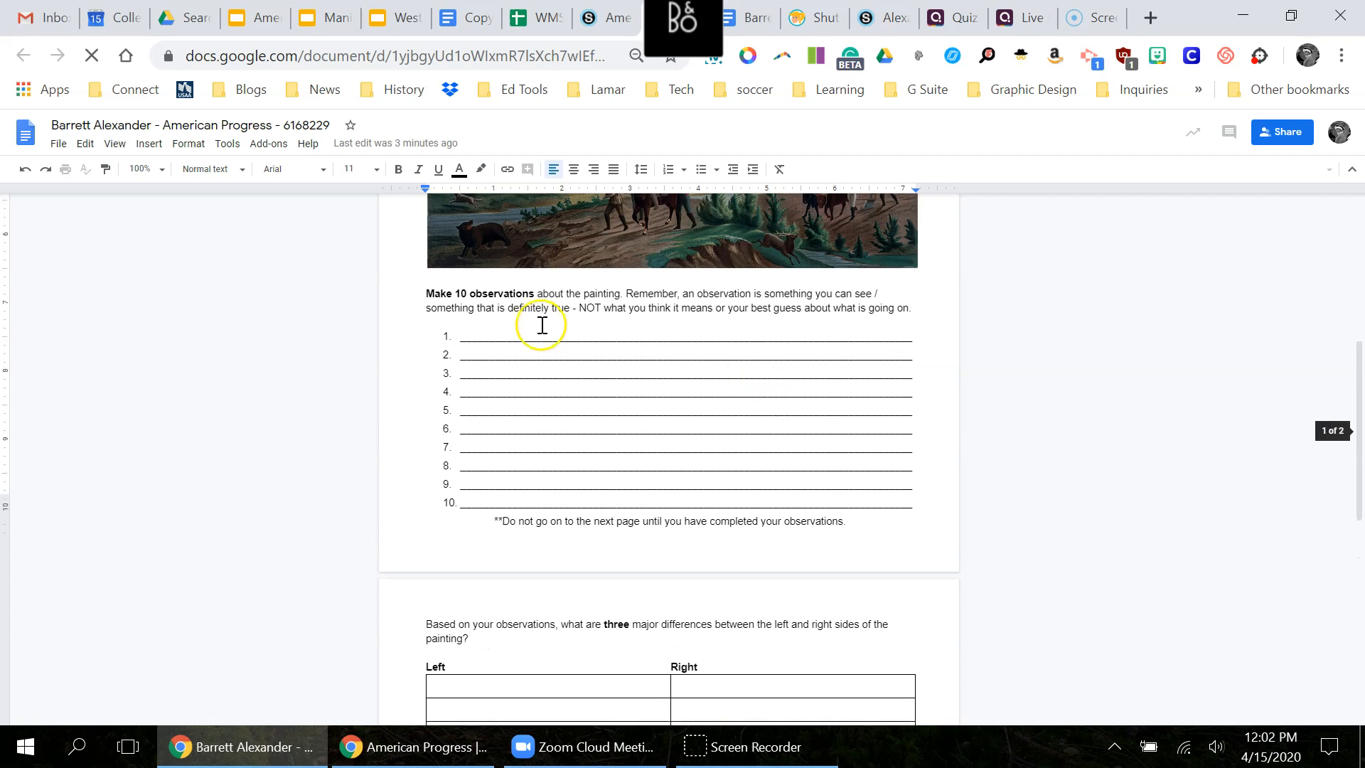
Comment "Make sure you pay attention to the figure in the foreground." on the first two observation lines
left_click(576, 329)
left_click_drag(577, 329, 707, 351)
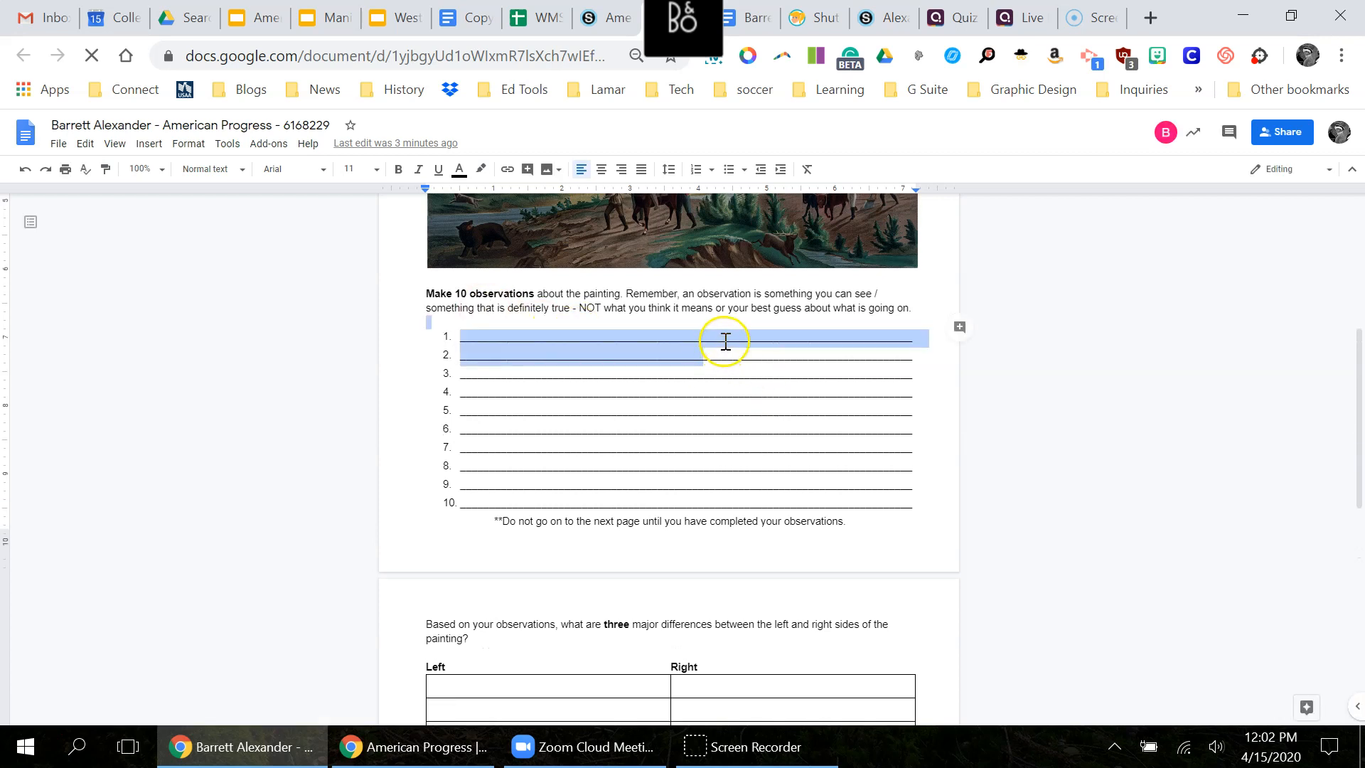
left_click(960, 328)
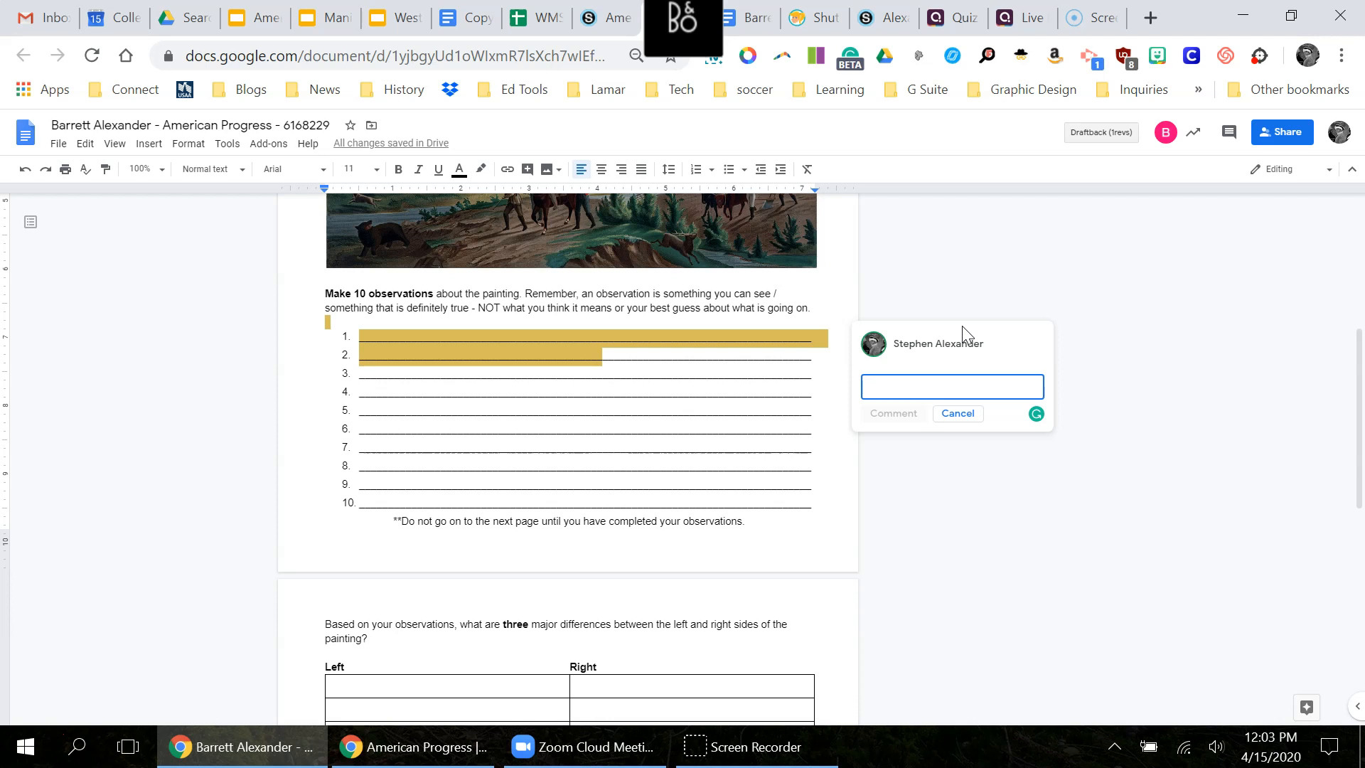
type("Make sure you pay attention to the fi")
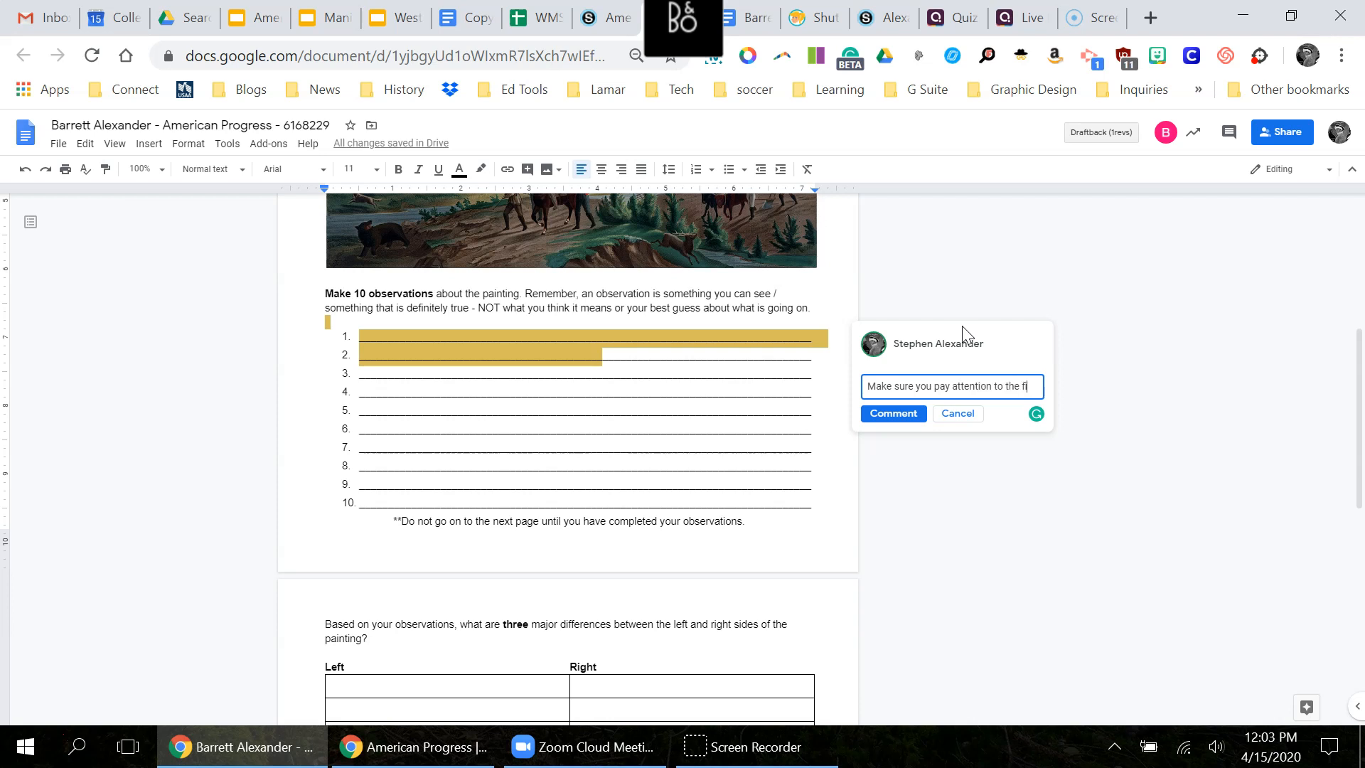
type("gure int")
key("BackSpace")
type("h")
key("BackSpace")
type("te")
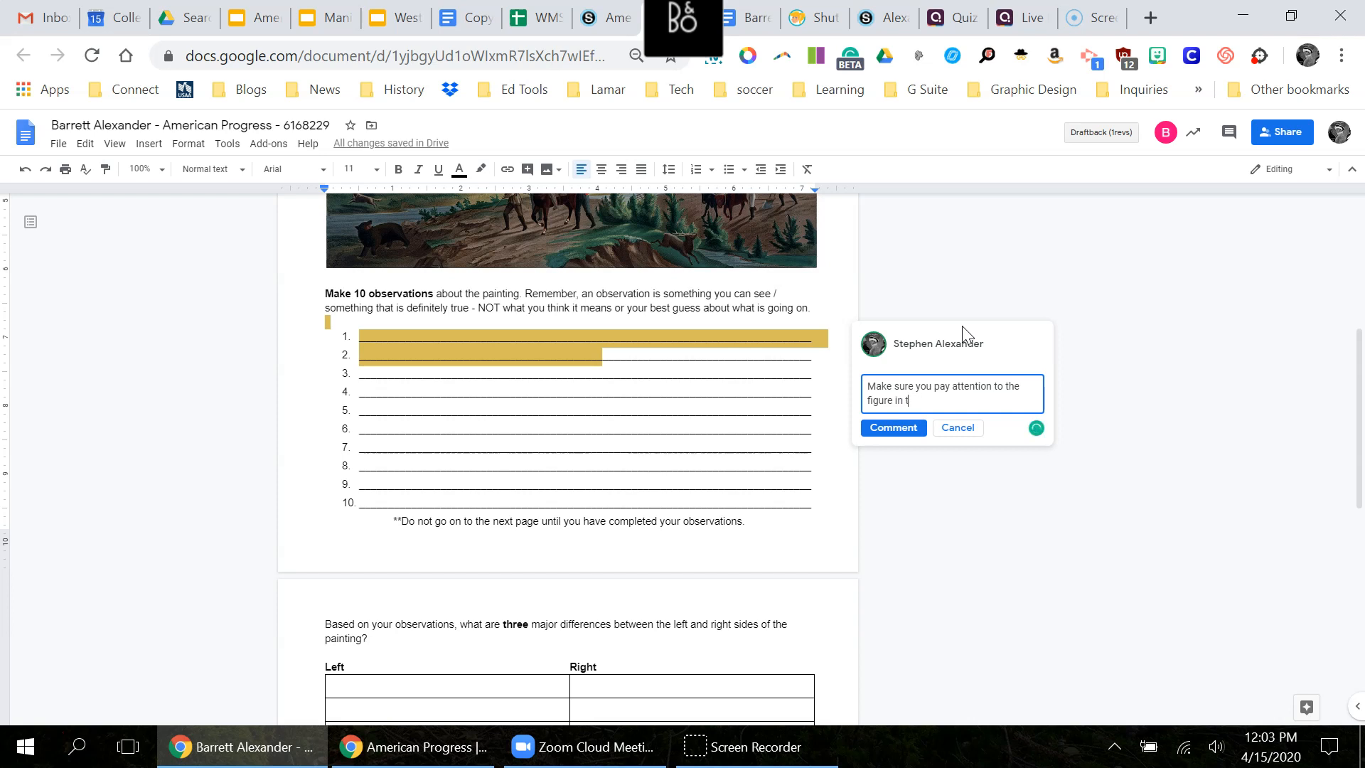
key("BackSpace")
type("he fore")
key("BackSpace")
type("ground.")
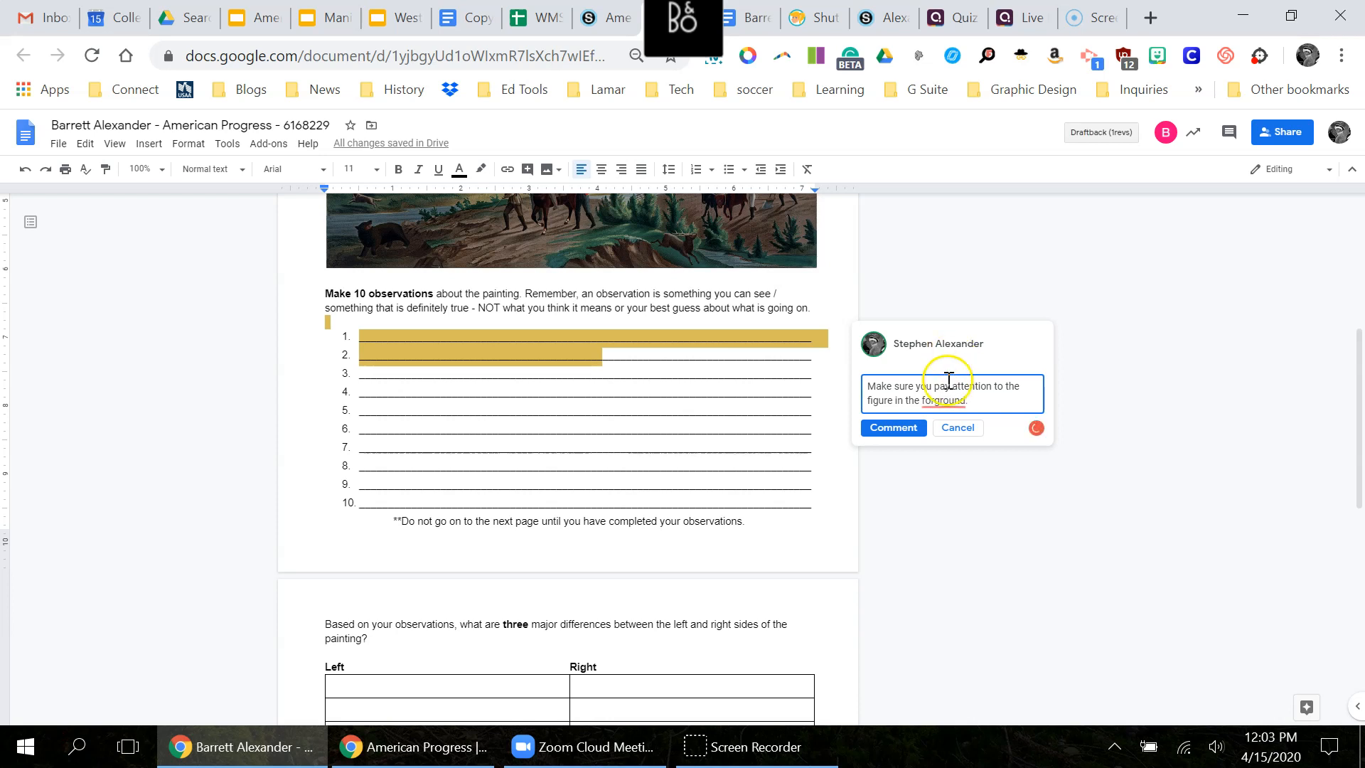
left_click(931, 424)
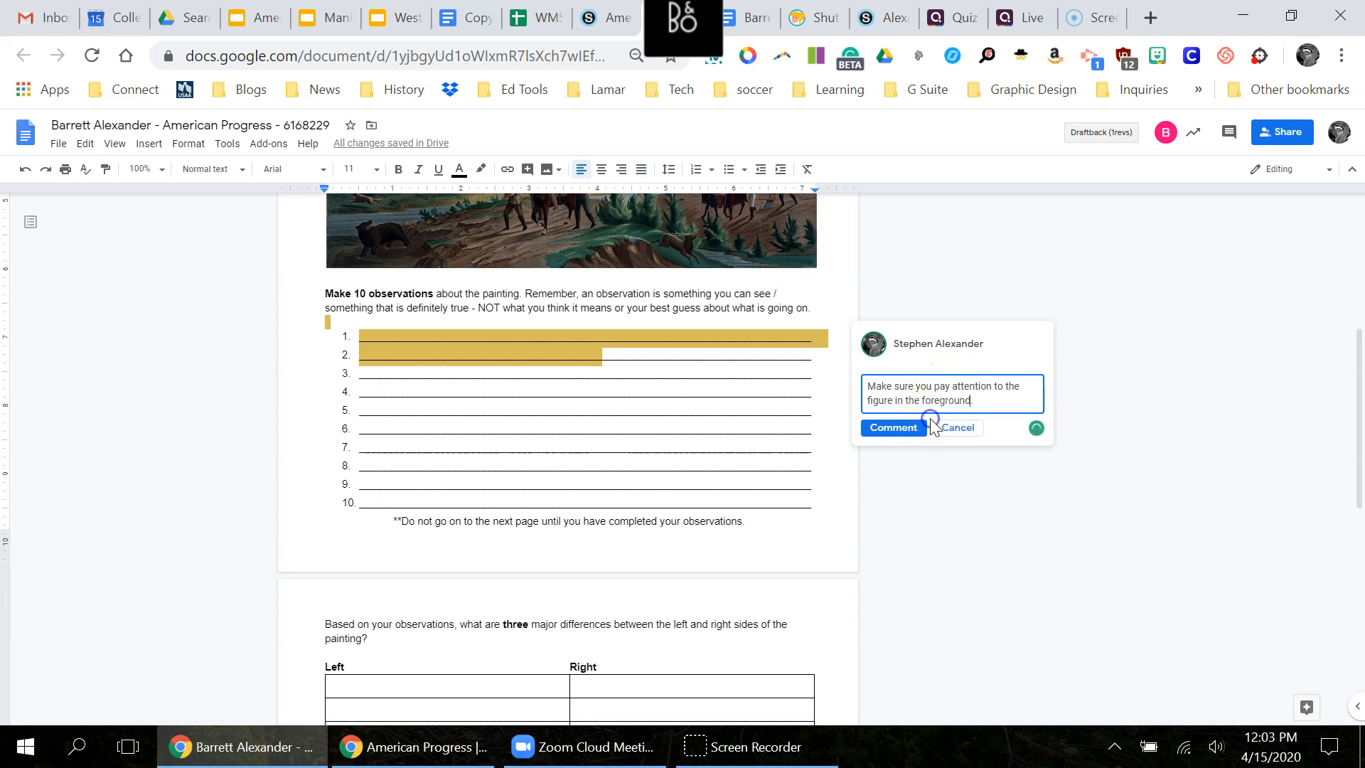
left_click(900, 429)
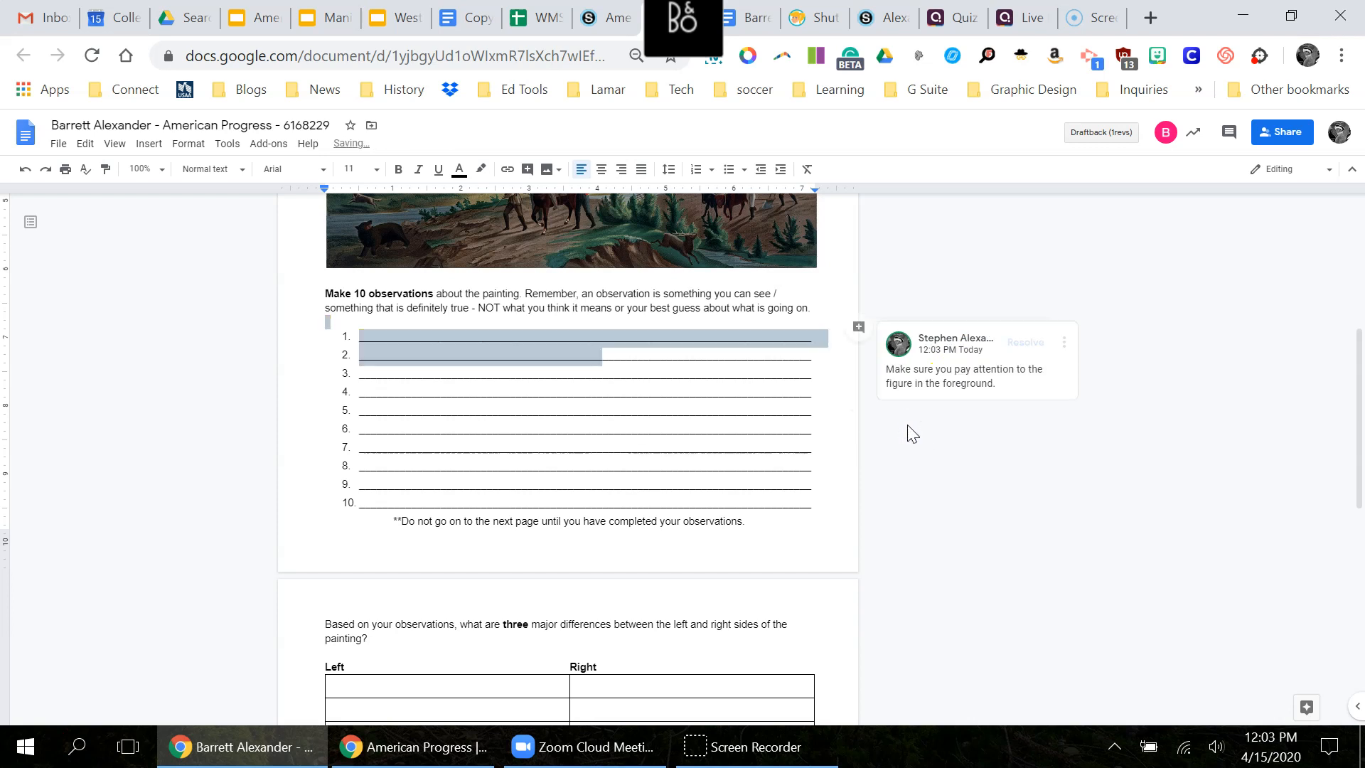
scroll(907, 427, "up", 1)
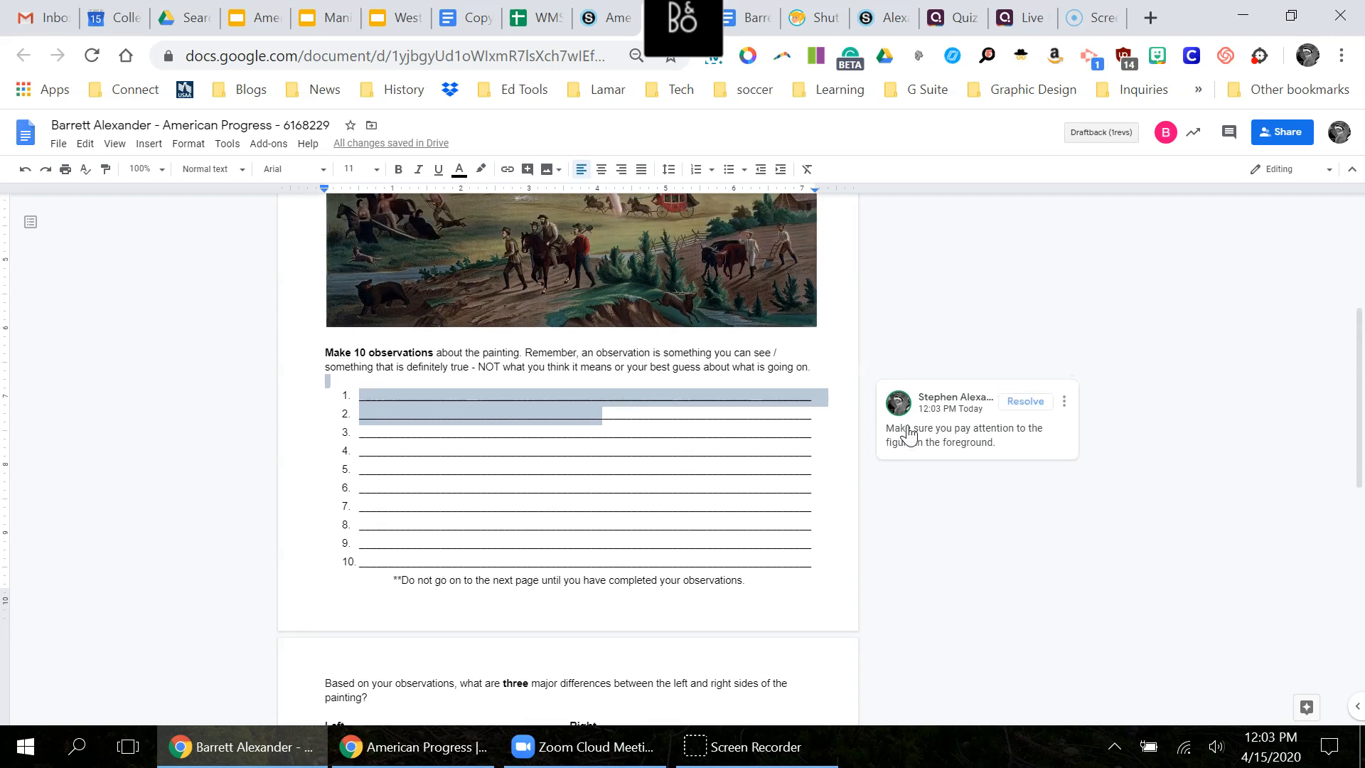
Return to the Schoology submission and save a grade of 90 out of 100 for the student
left_click(599, 21)
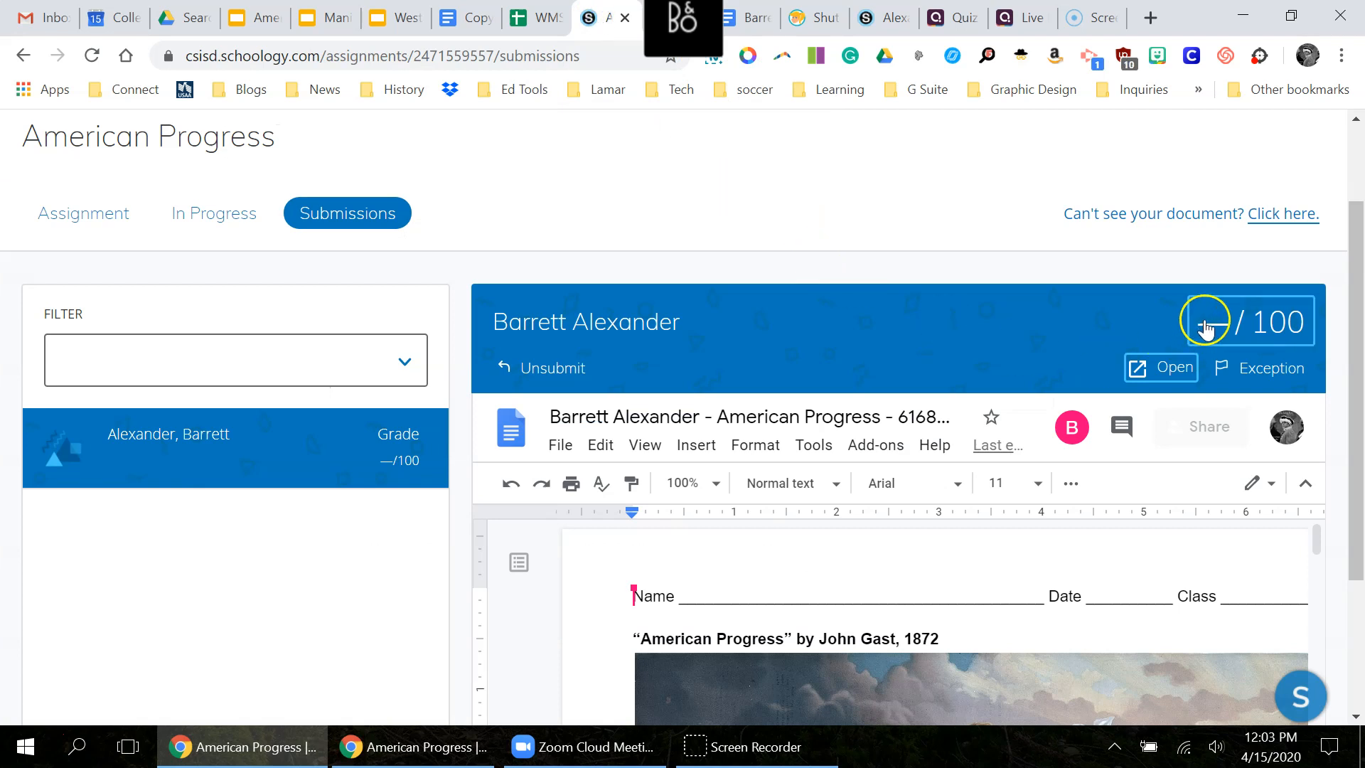
left_click(1205, 325)
type("90")
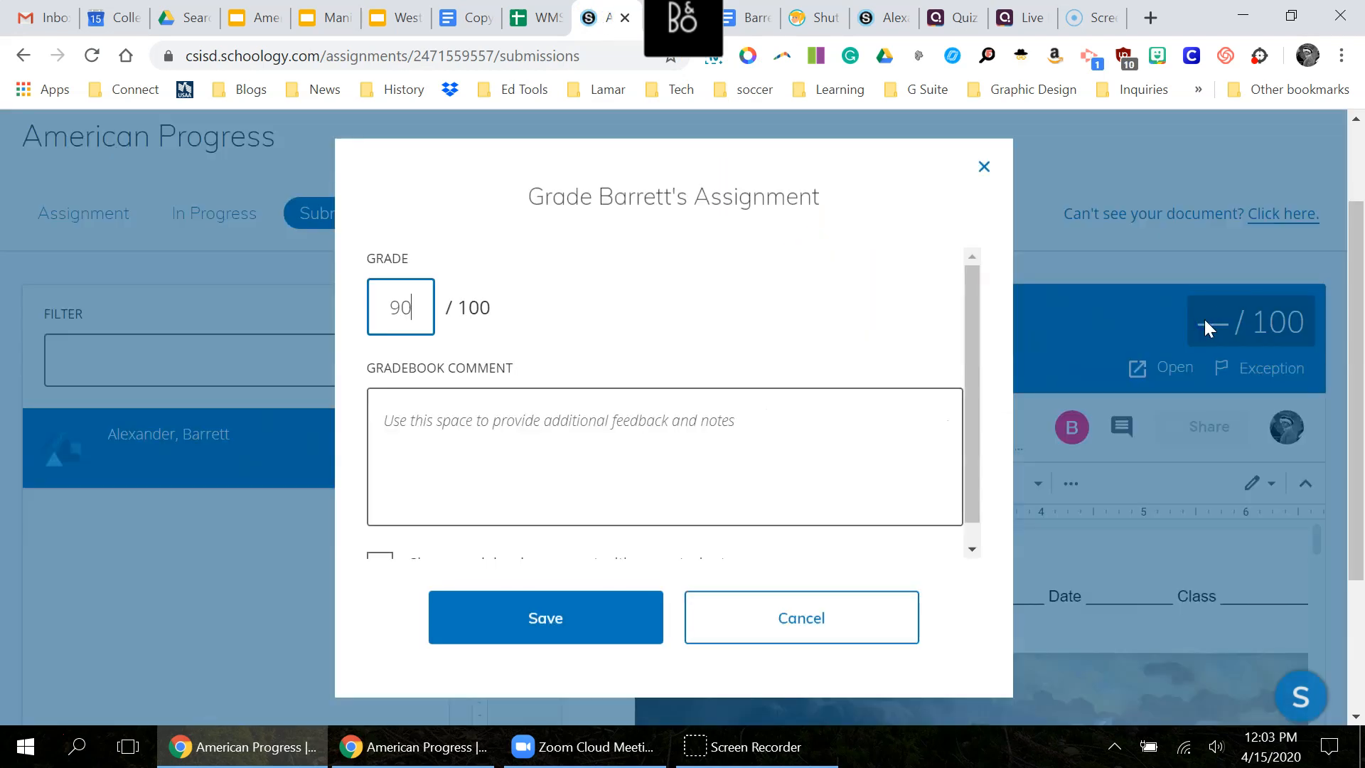
left_click(606, 606)
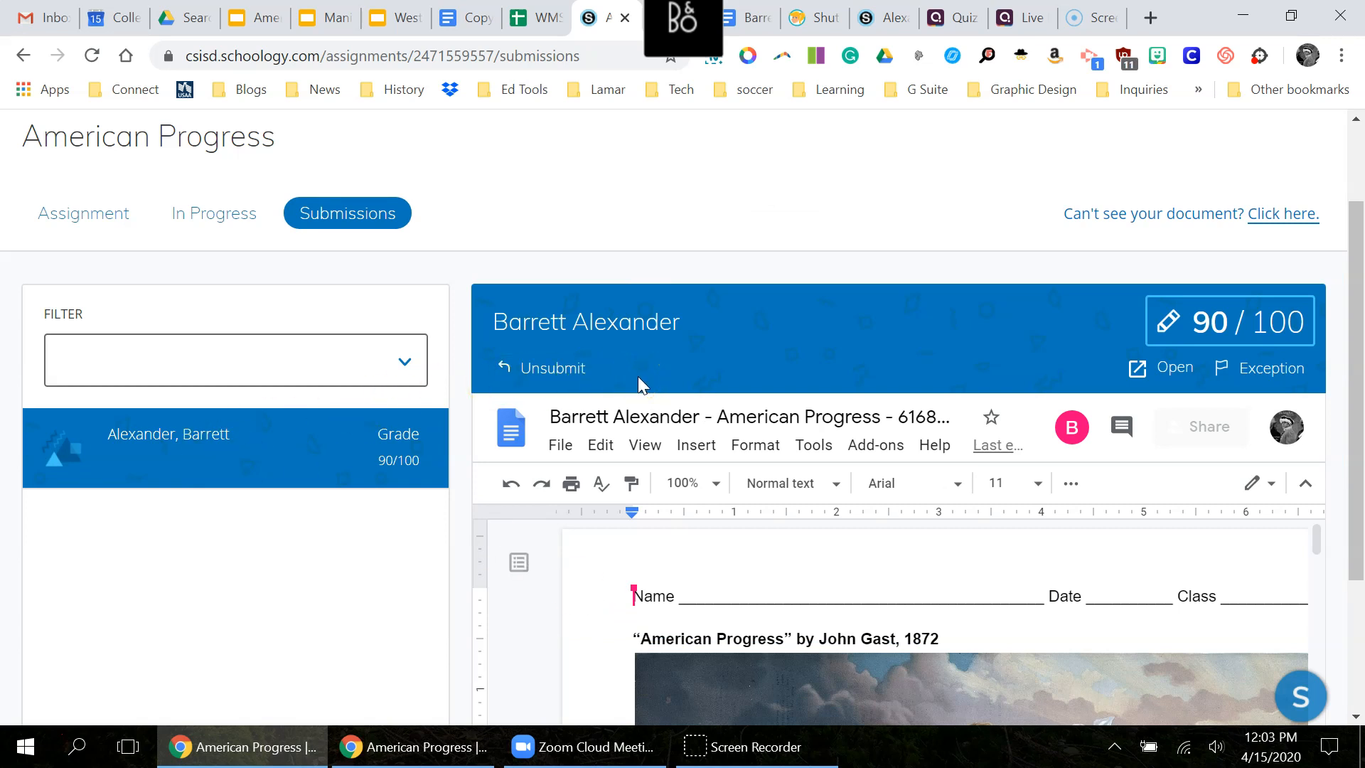
Unsubmit the graded American Progress assignment to return it to the student
left_click(572, 369)
left_click(559, 369)
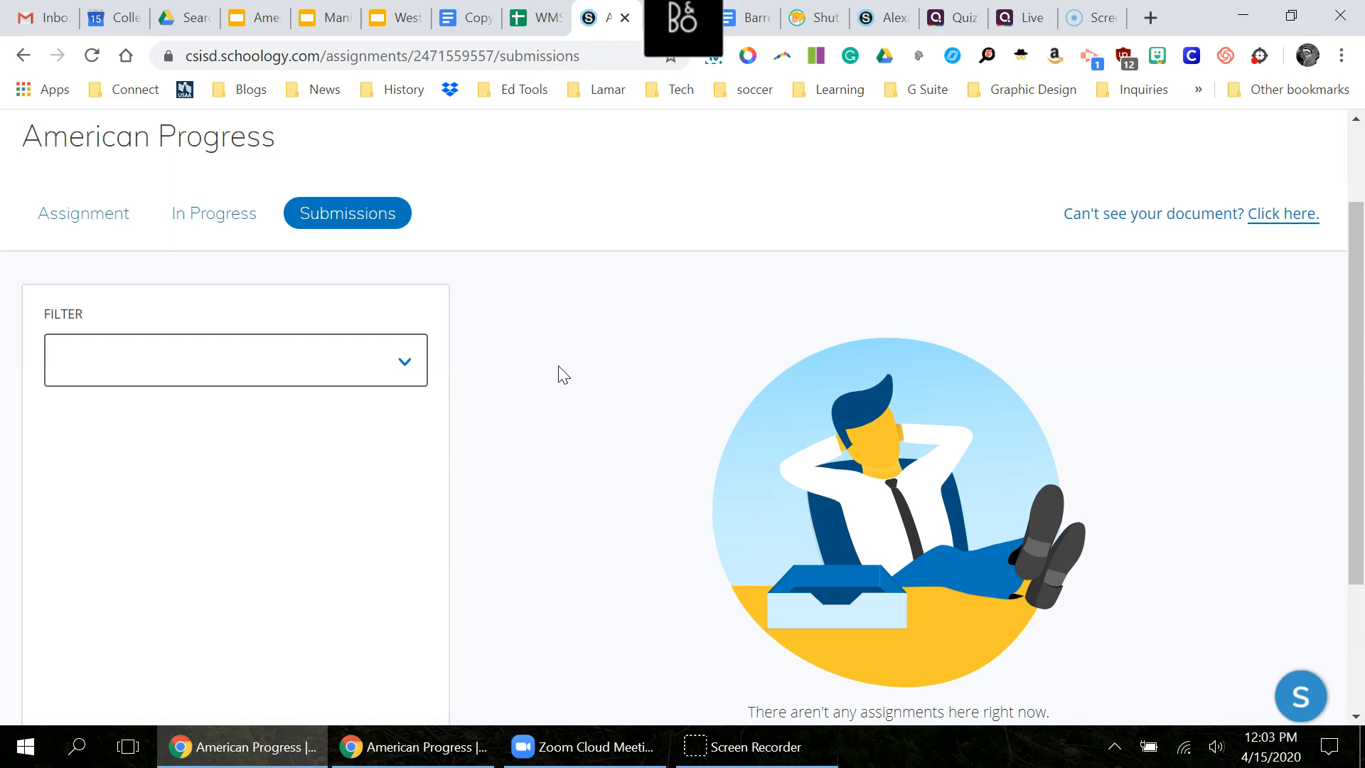
scroll(561, 373, "up", 2)
left_click(693, 312)
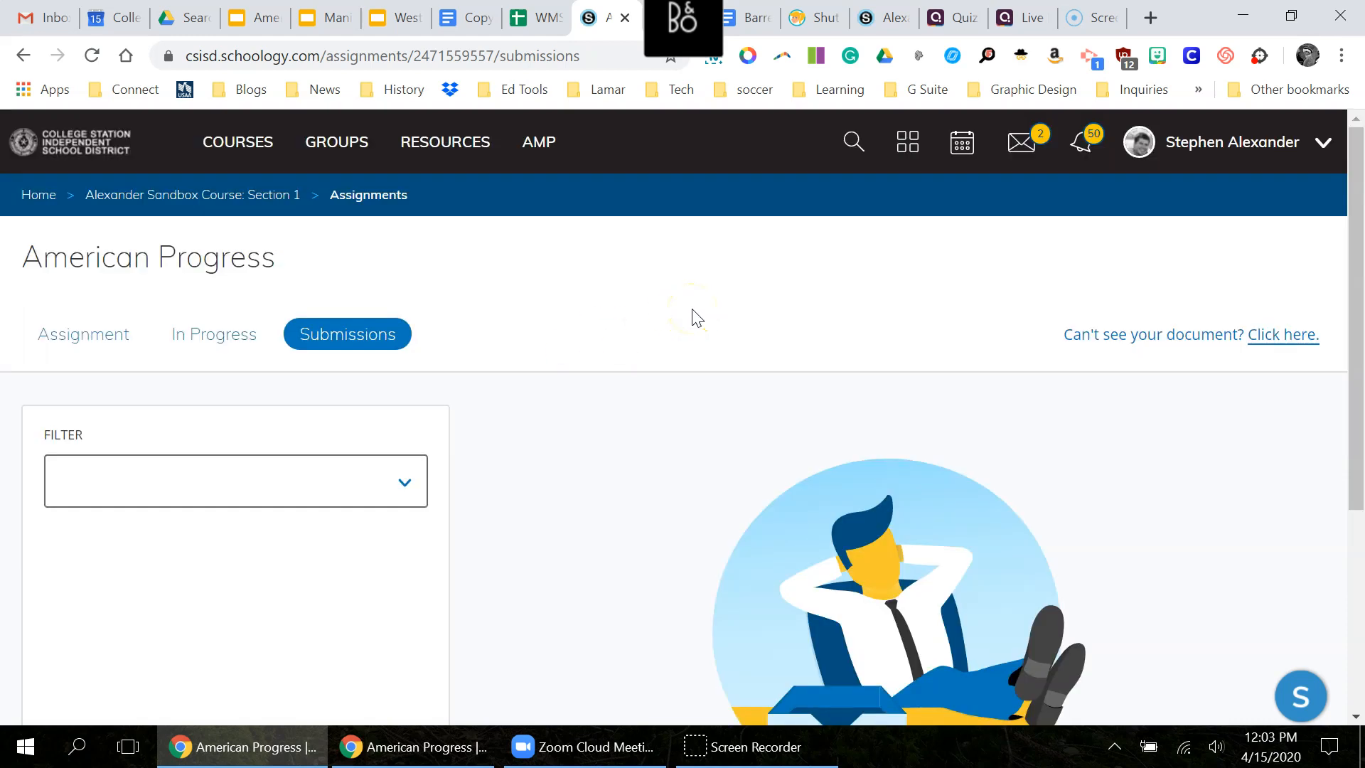